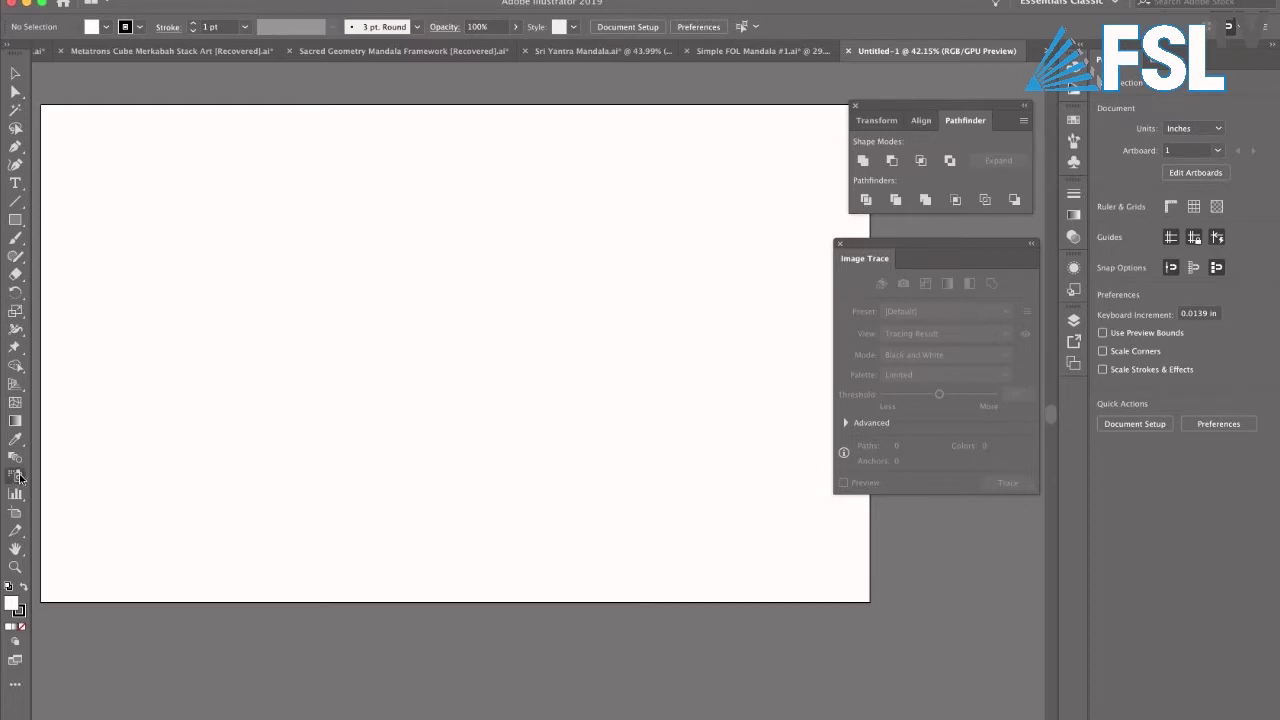
Step: Use the Artboard tool to confirm Artboard 1 measures 20 in by 12 in
{"action": "left_click", "coordinate": [15, 513]}
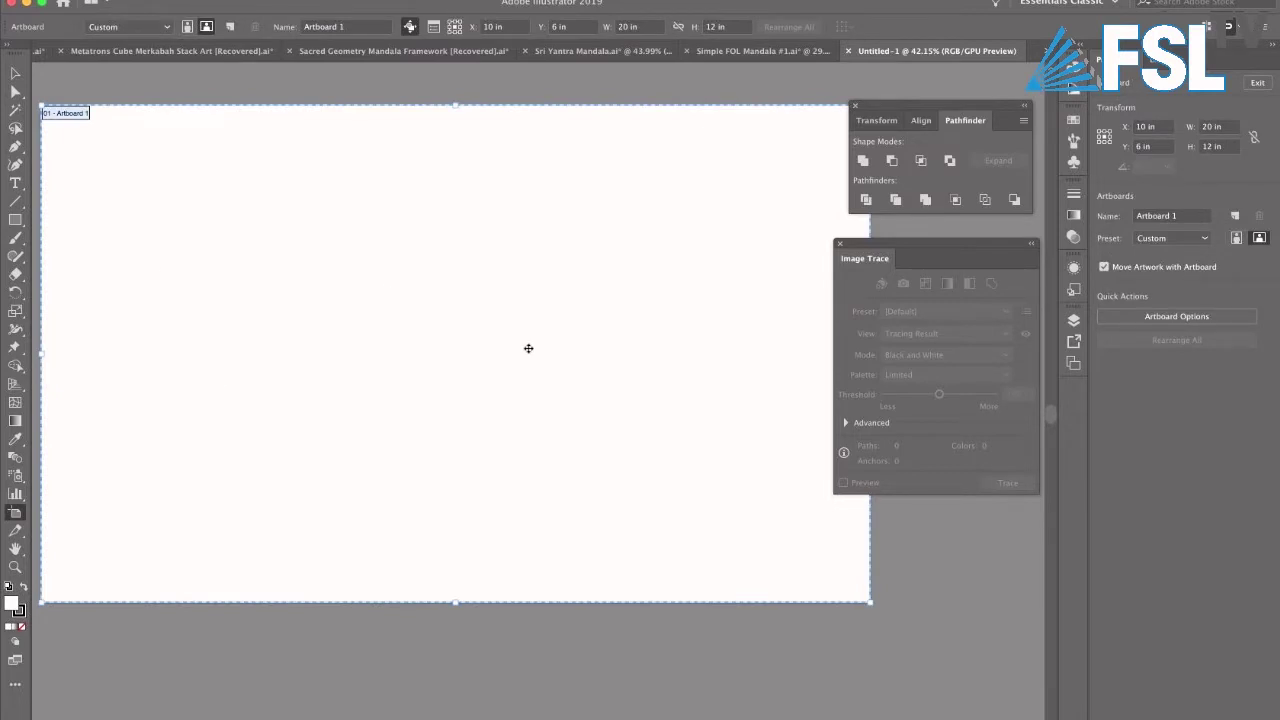
{"action": "scroll", "coordinate": [527, 350], "scroll_direction": "down", "scroll_amount": 5}
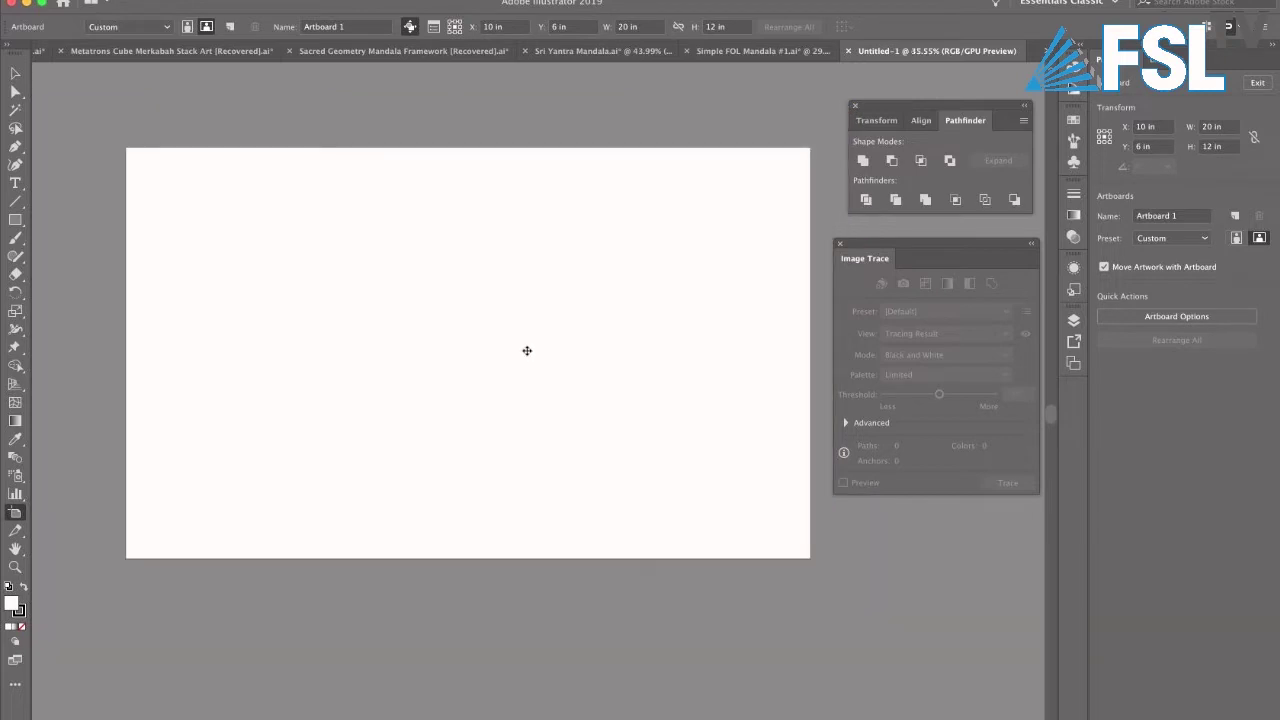
{"action": "scroll", "coordinate": [527, 350], "scroll_direction": "right", "scroll_amount": 4}
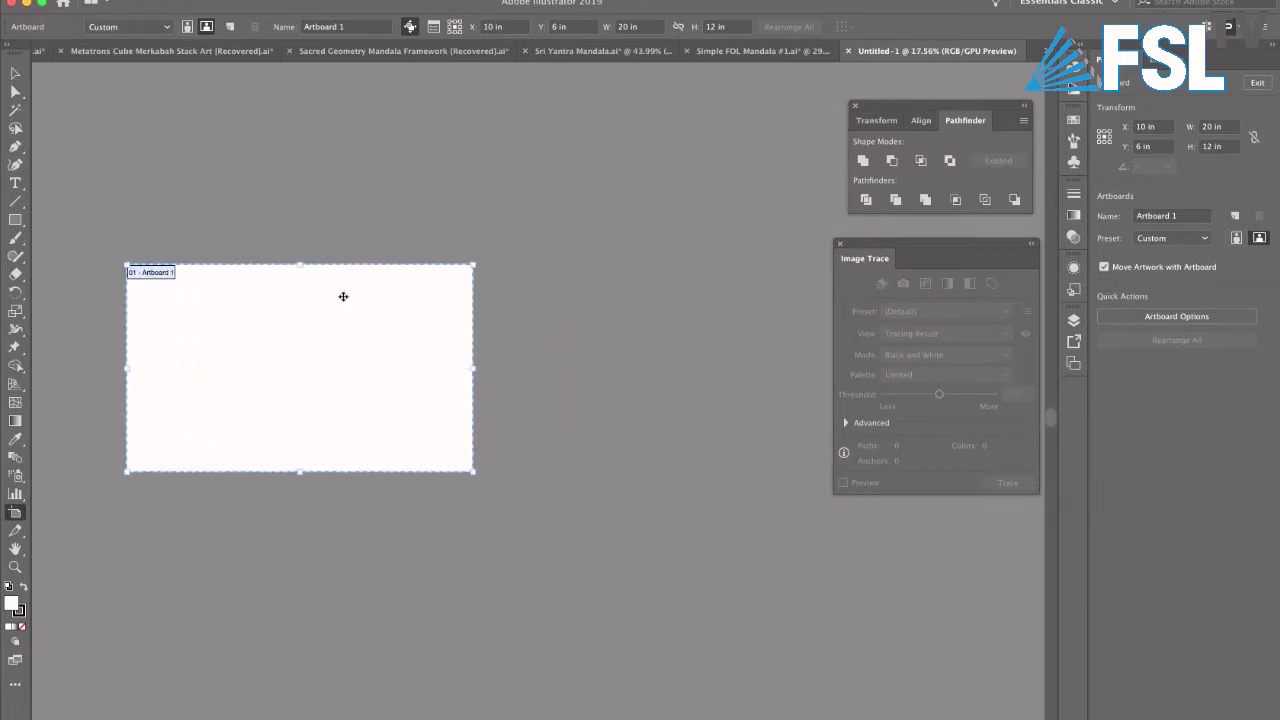
{"action": "scroll", "coordinate": [360, 333], "scroll_direction": "up", "scroll_amount": 5}
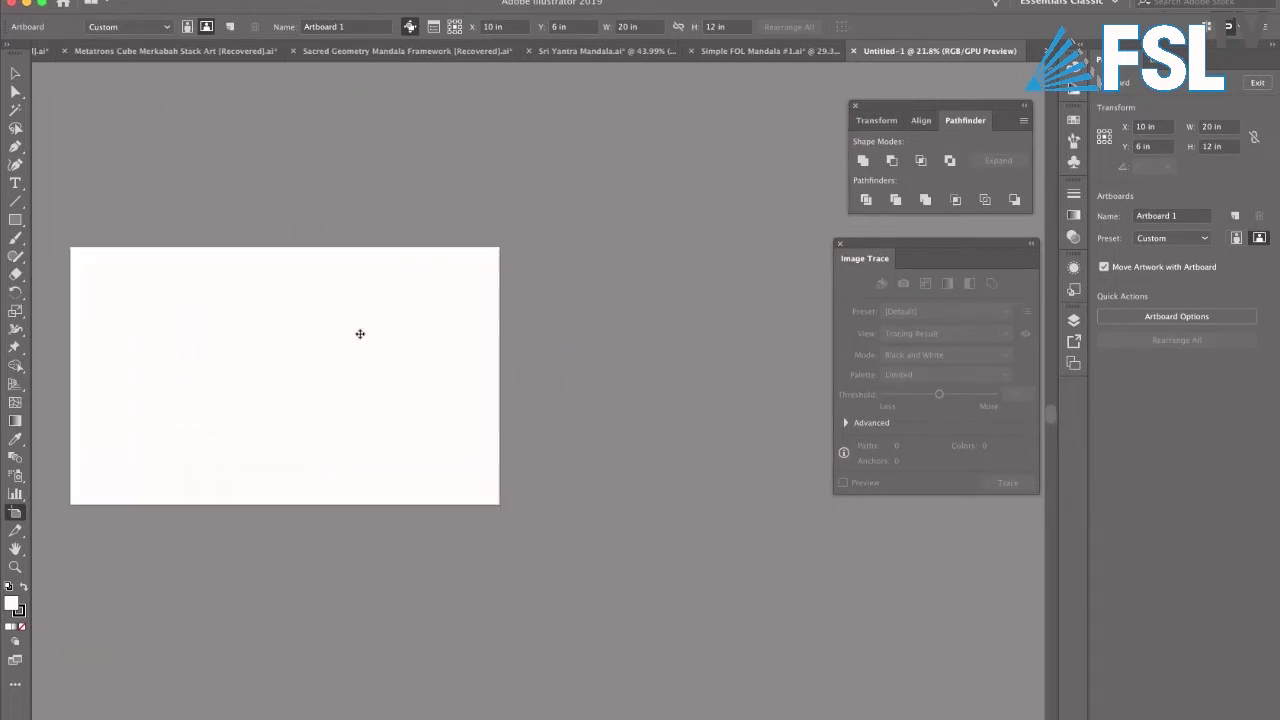
{"action": "scroll", "coordinate": [360, 333], "scroll_direction": "left", "scroll_amount": 3}
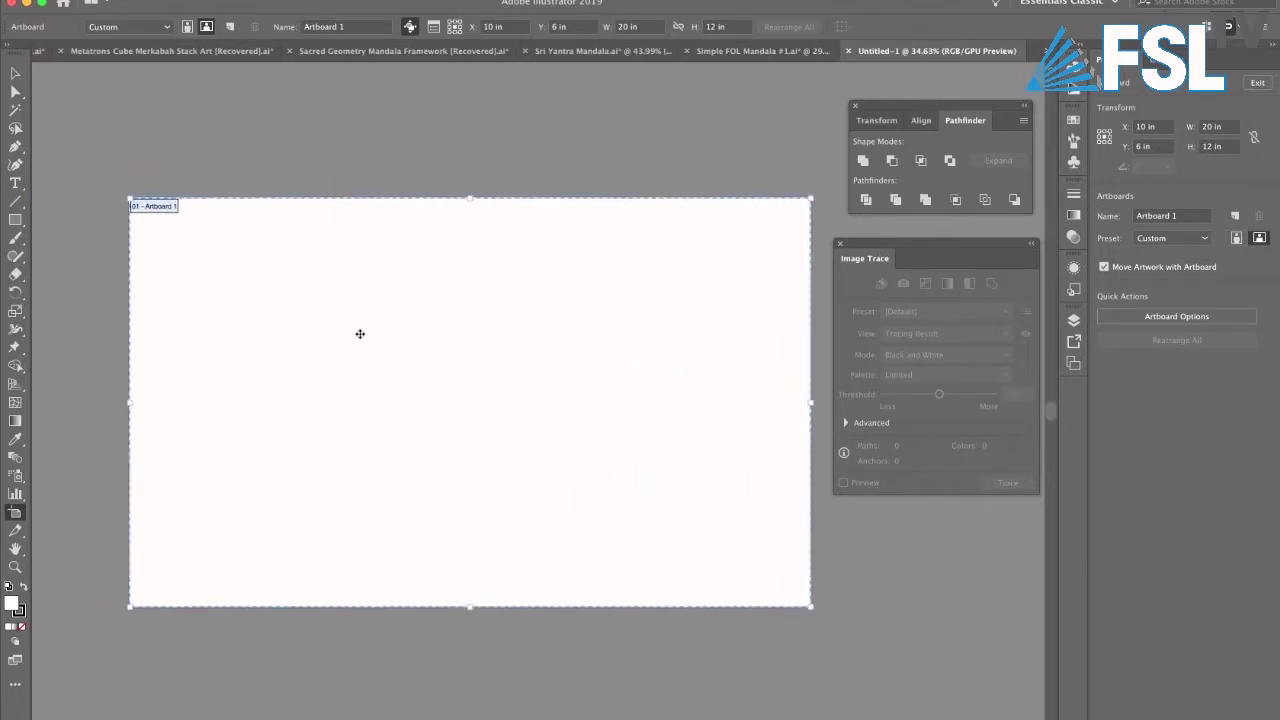
{"action": "scroll", "coordinate": [360, 333], "scroll_direction": "up", "scroll_amount": 1}
{"action": "scroll", "coordinate": [360, 333], "scroll_direction": "right", "scroll_amount": 1}
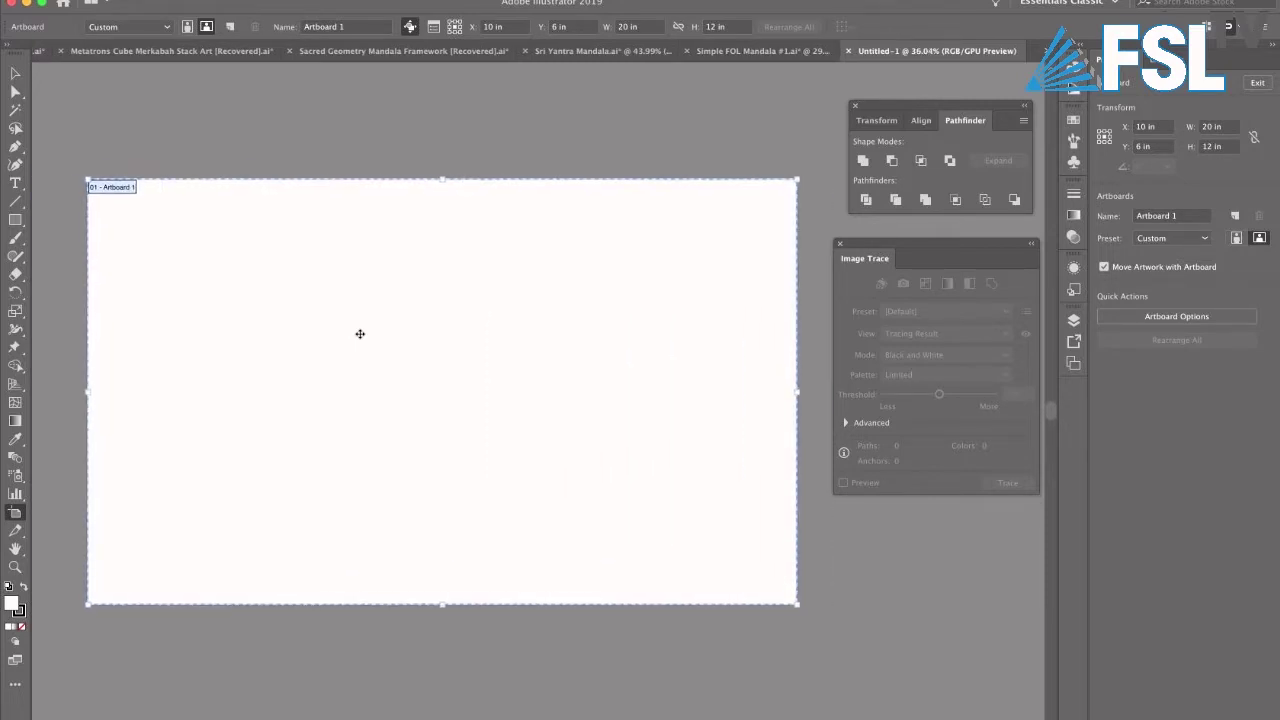
Step: Draw a rectangle across the artboard's middle and thin it to 8.917 in by 0.833 in
{"action": "left_click", "coordinate": [15, 76]}
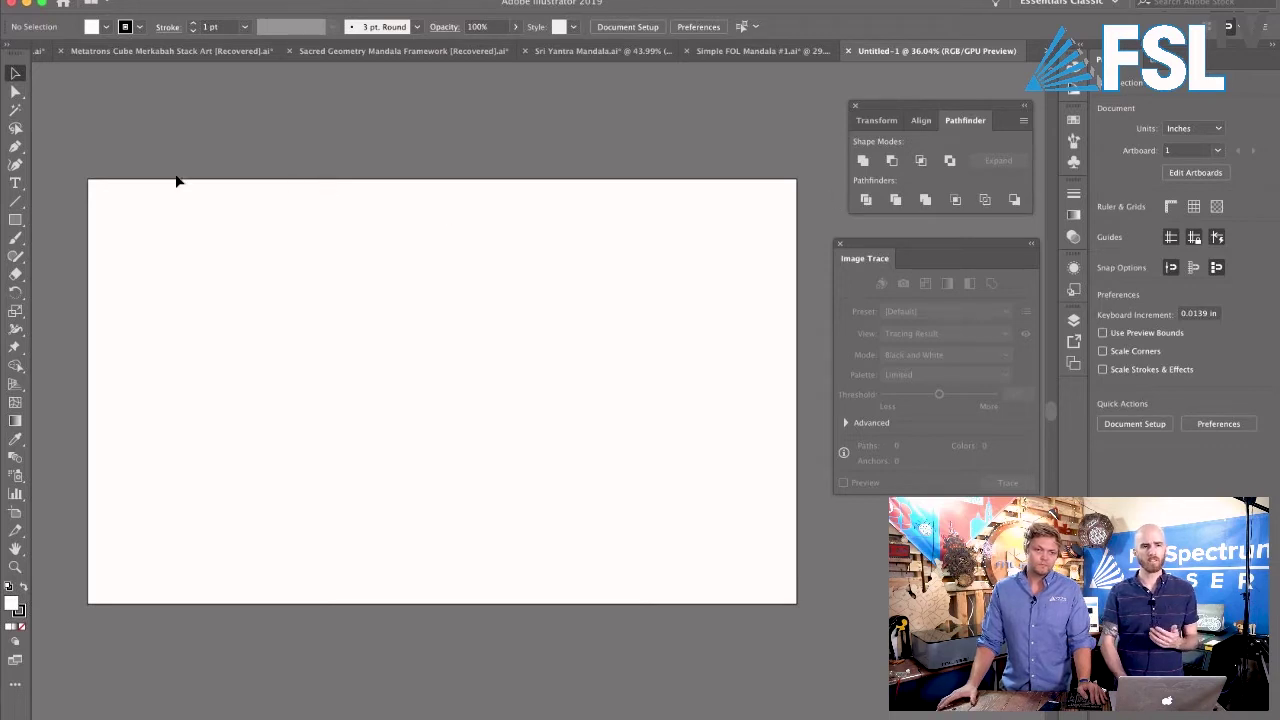
{"action": "left_click", "coordinate": [17, 221]}
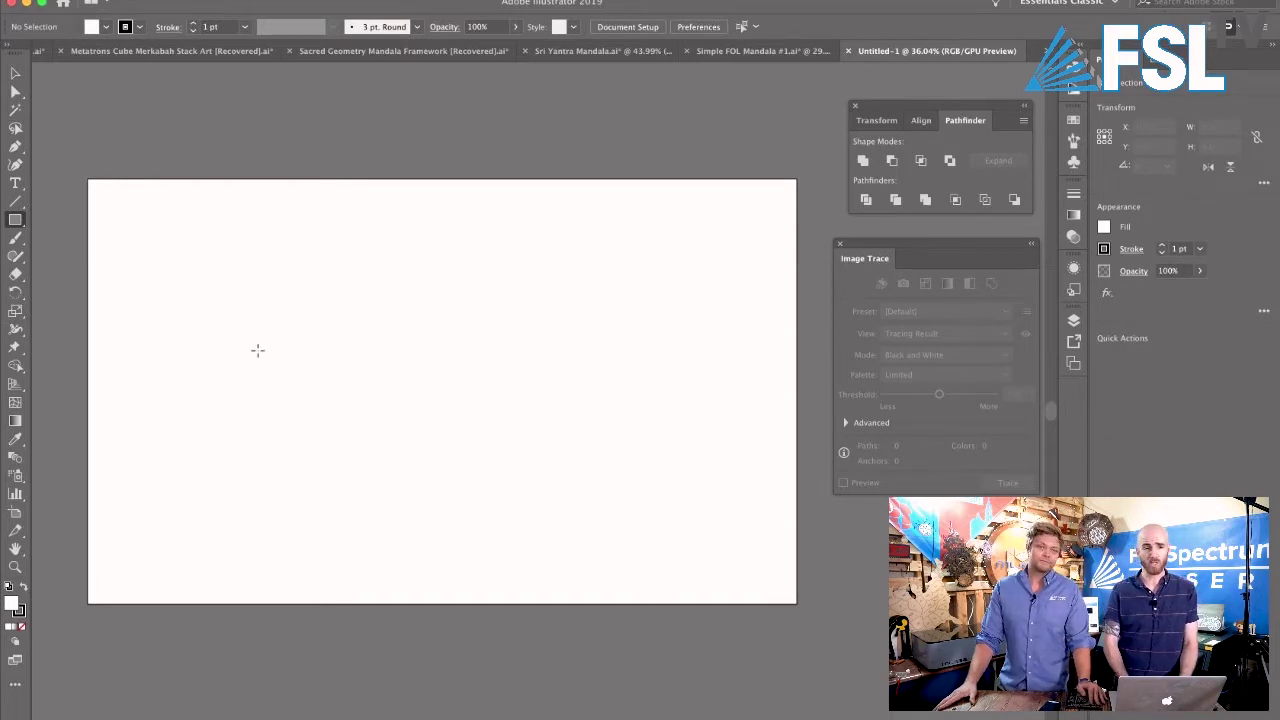
{"action": "left_click_drag", "start_coordinate": [239, 353], "coordinate": [556, 402]}
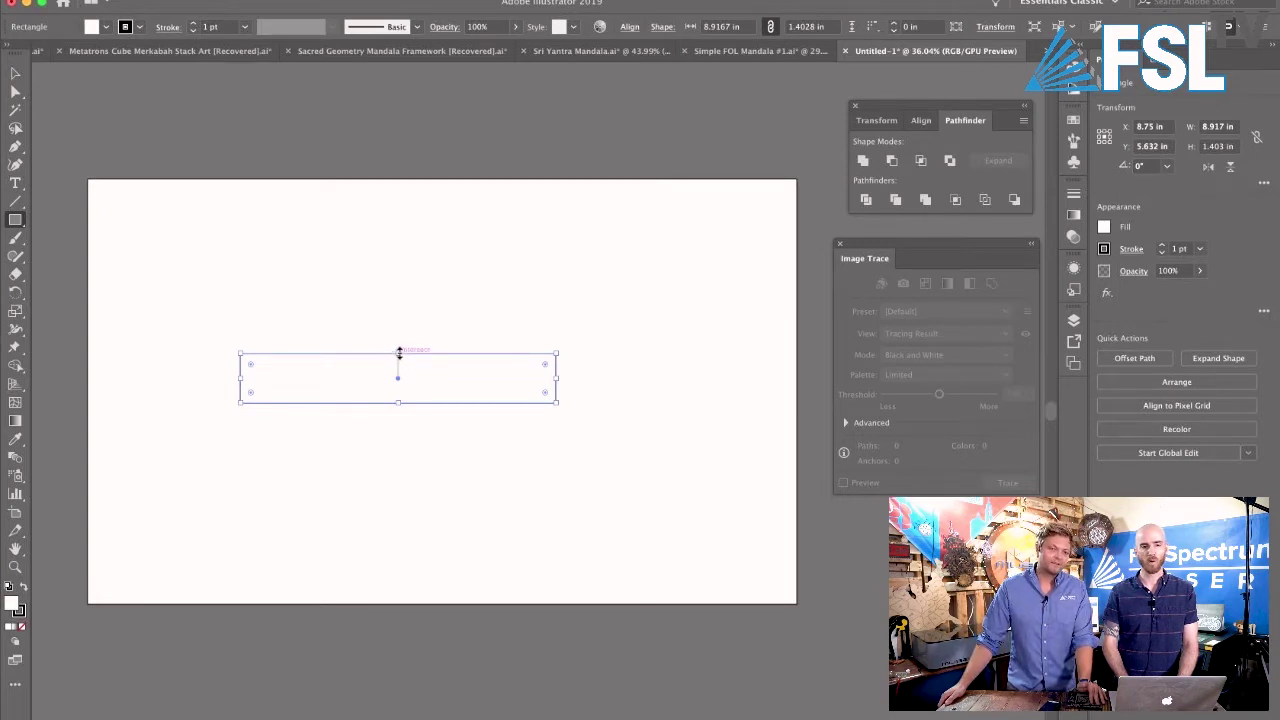
{"action": "left_click_drag", "start_coordinate": [399, 353], "coordinate": [396, 374]}
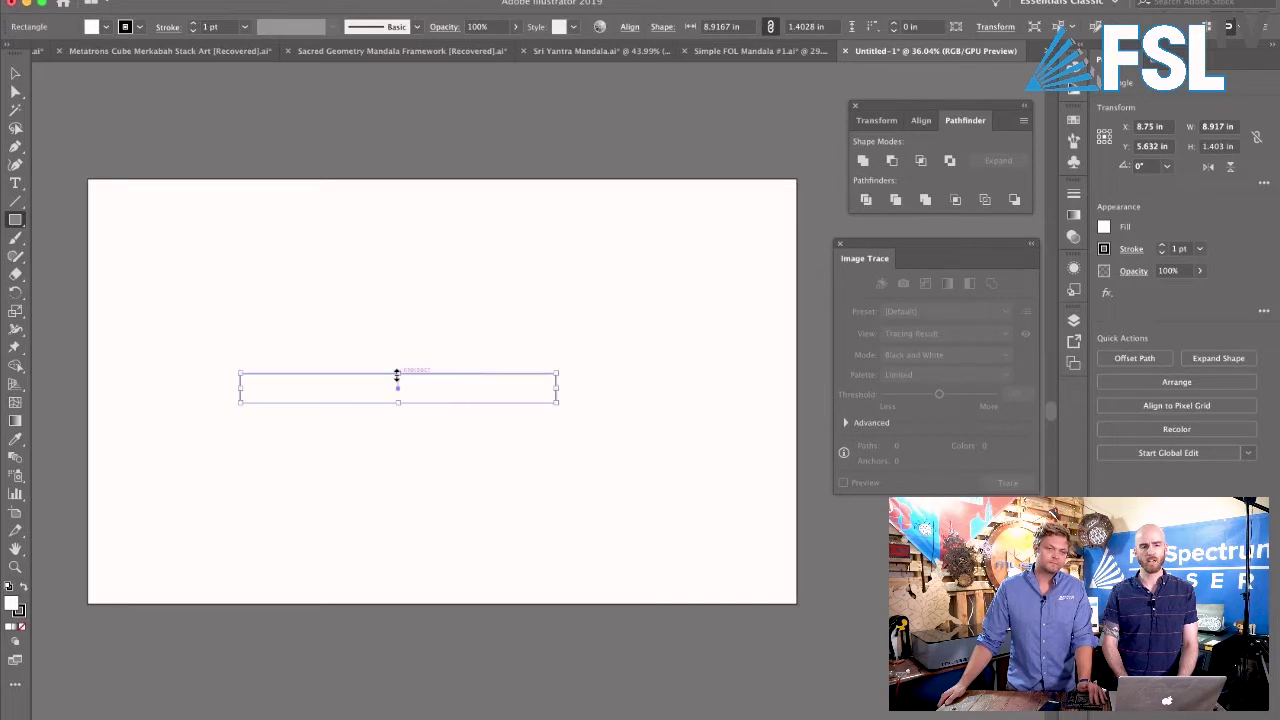
Step: Draw a 2.389 in circle at the handle's right end, copy it to the left end, and select everything
{"action": "left_click", "coordinate": [22, 224]}
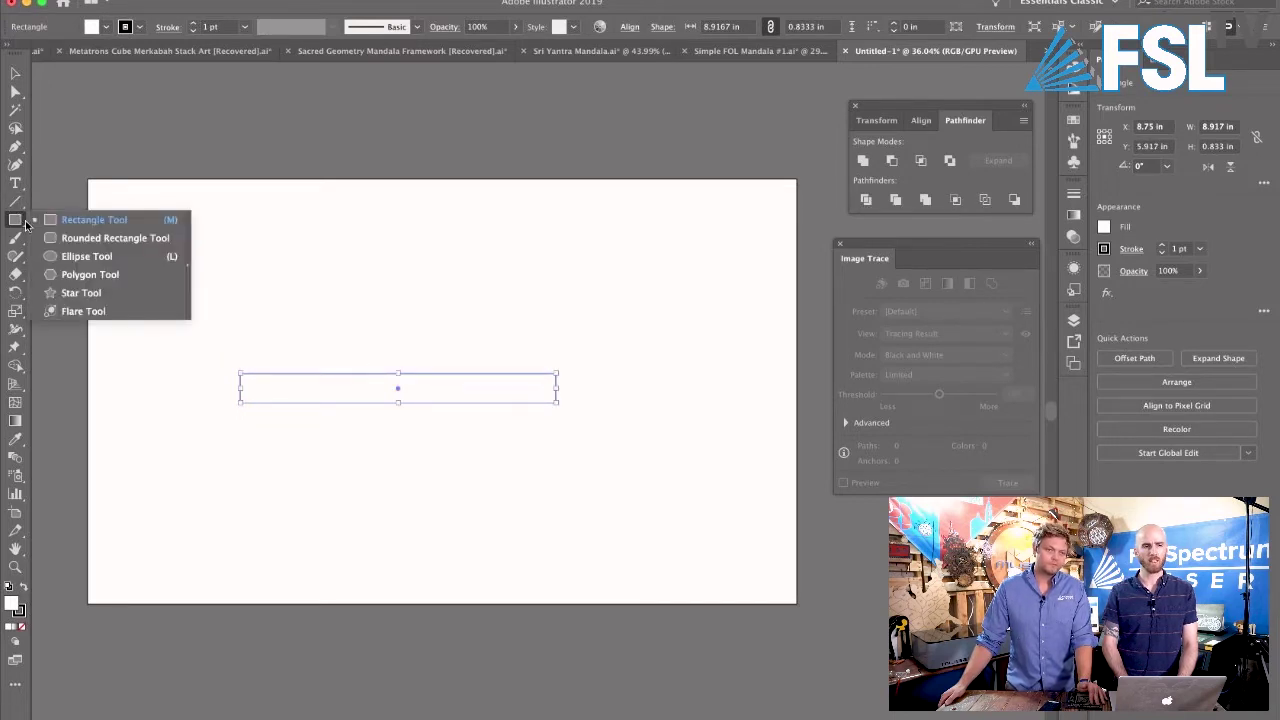
{"action": "left_click", "coordinate": [63, 257]}
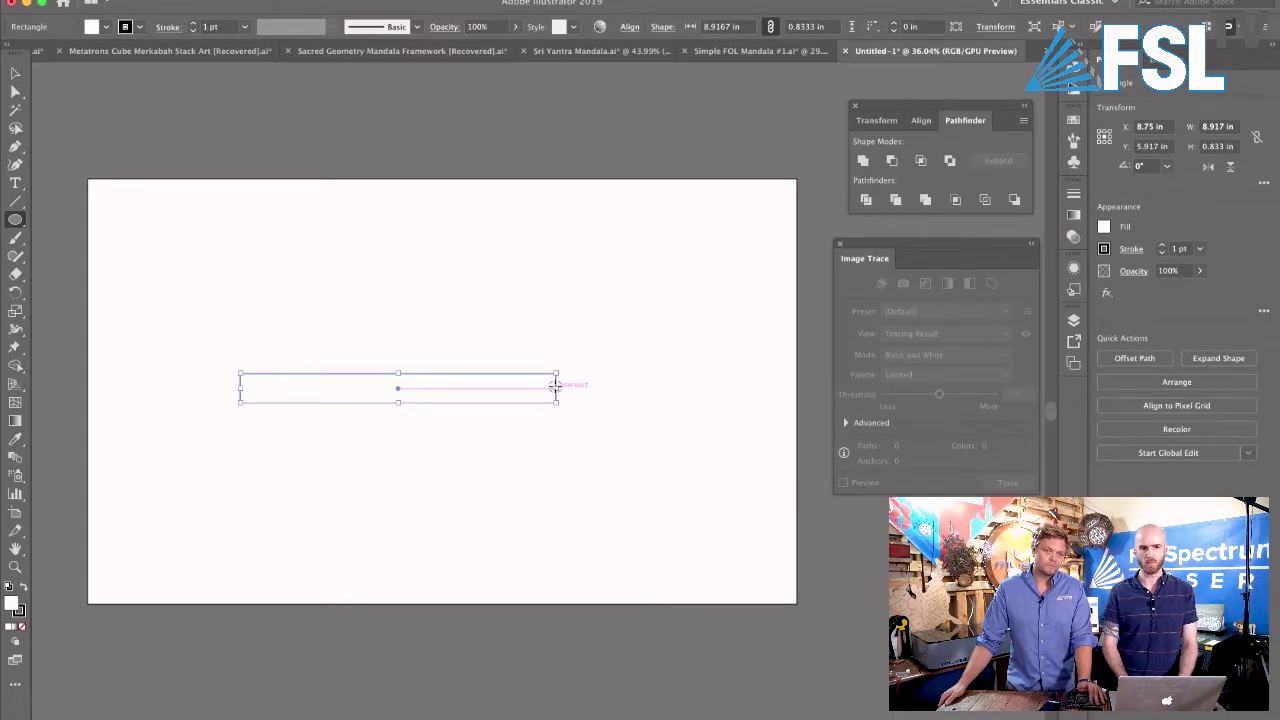
{"action": "left_click_drag", "start_coordinate": [555, 386], "coordinate": [598, 421]}
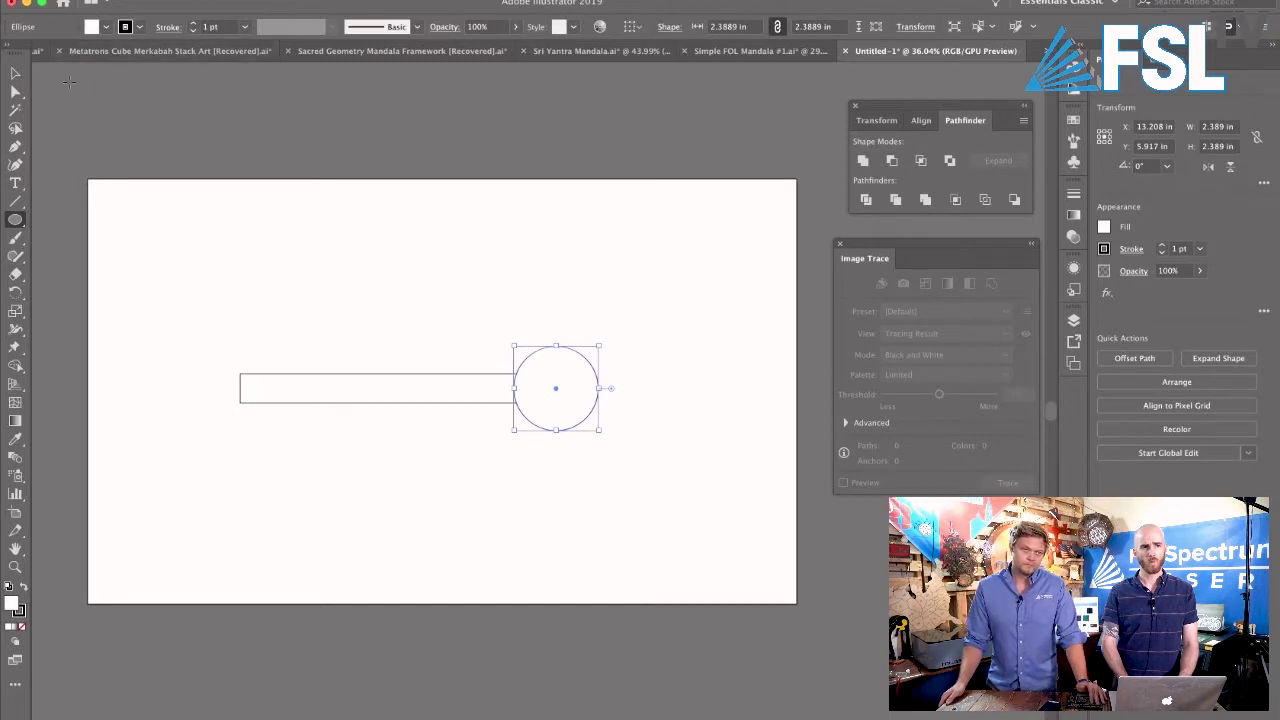
{"action": "left_click", "coordinate": [14, 75]}
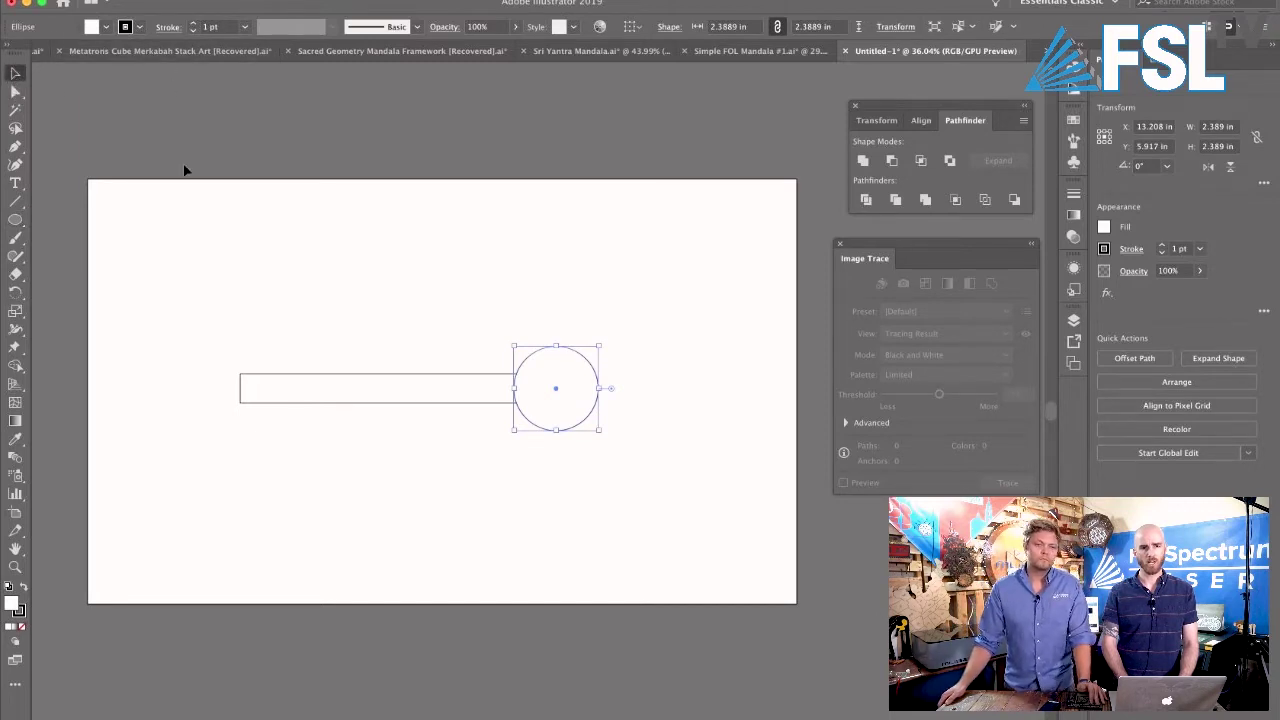
{"action": "key", "text": "super+d"}
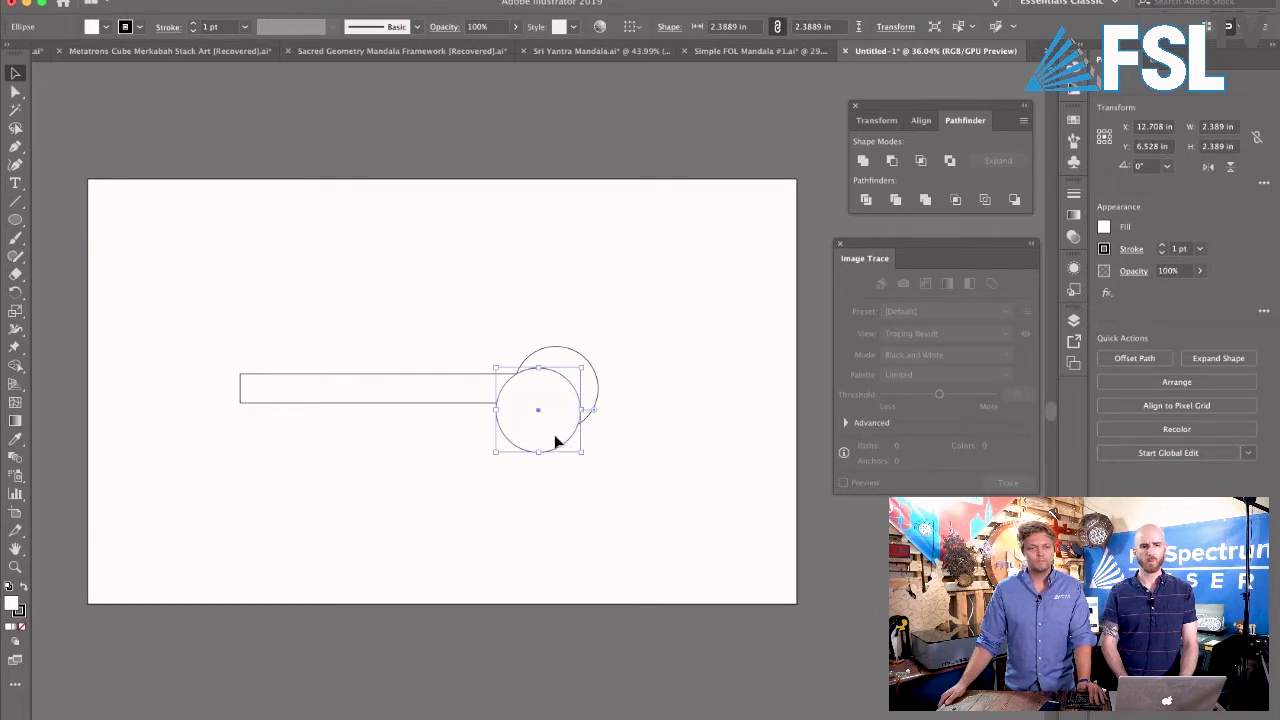
{"action": "left_click_drag", "start_coordinate": [557, 441], "coordinate": [256, 408]}
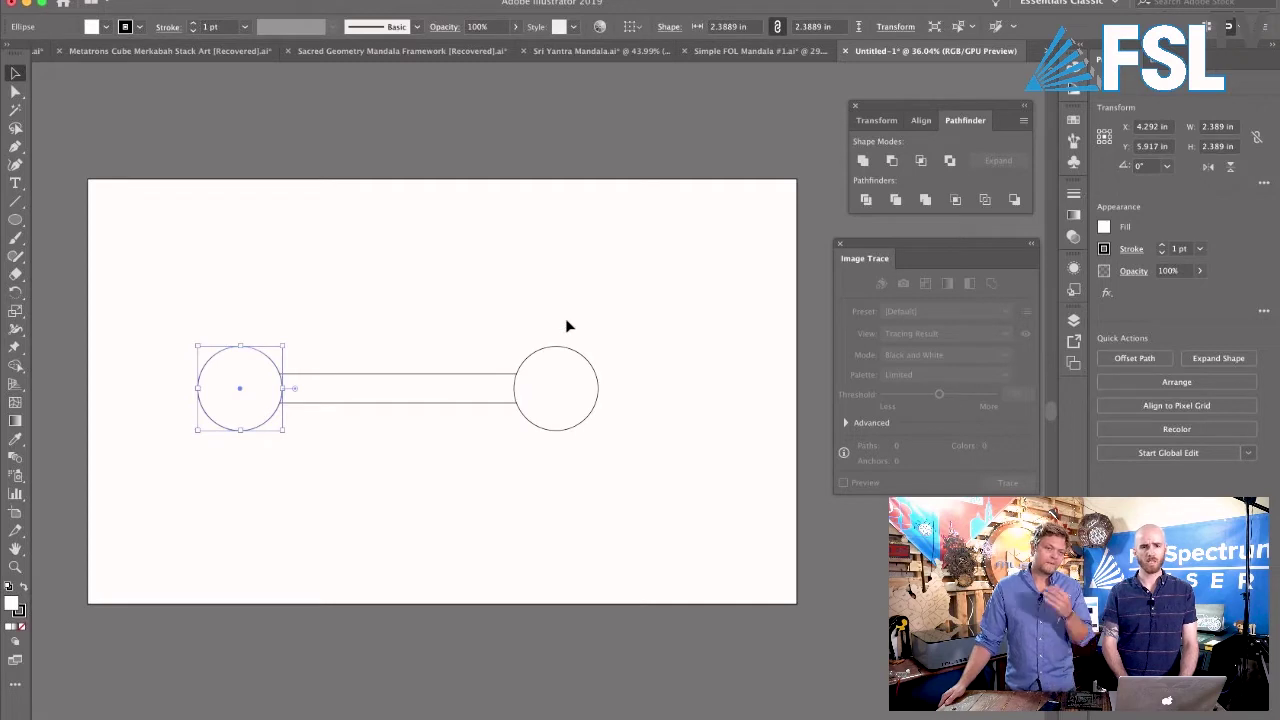
{"action": "left_click_drag", "start_coordinate": [566, 326], "coordinate": [238, 422]}
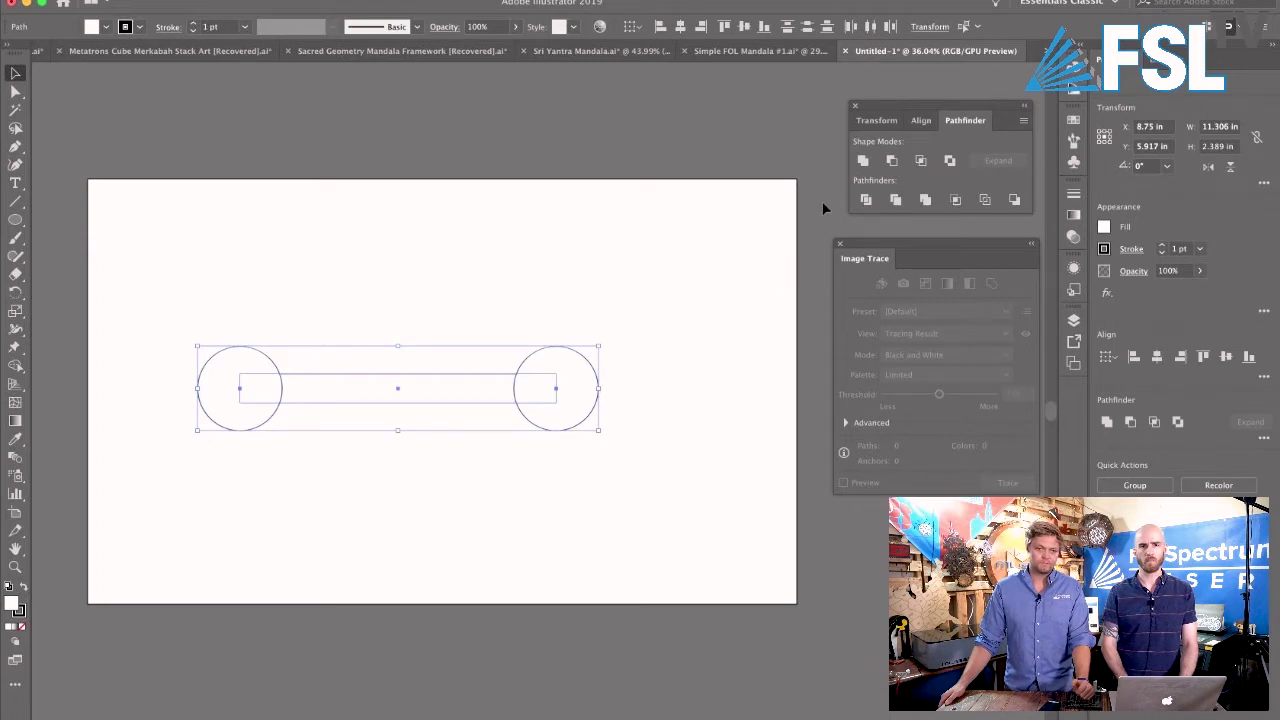
Step: Unite the circles and handle into one 11.306 by 2.389 inch path
{"action": "left_click", "coordinate": [864, 164]}
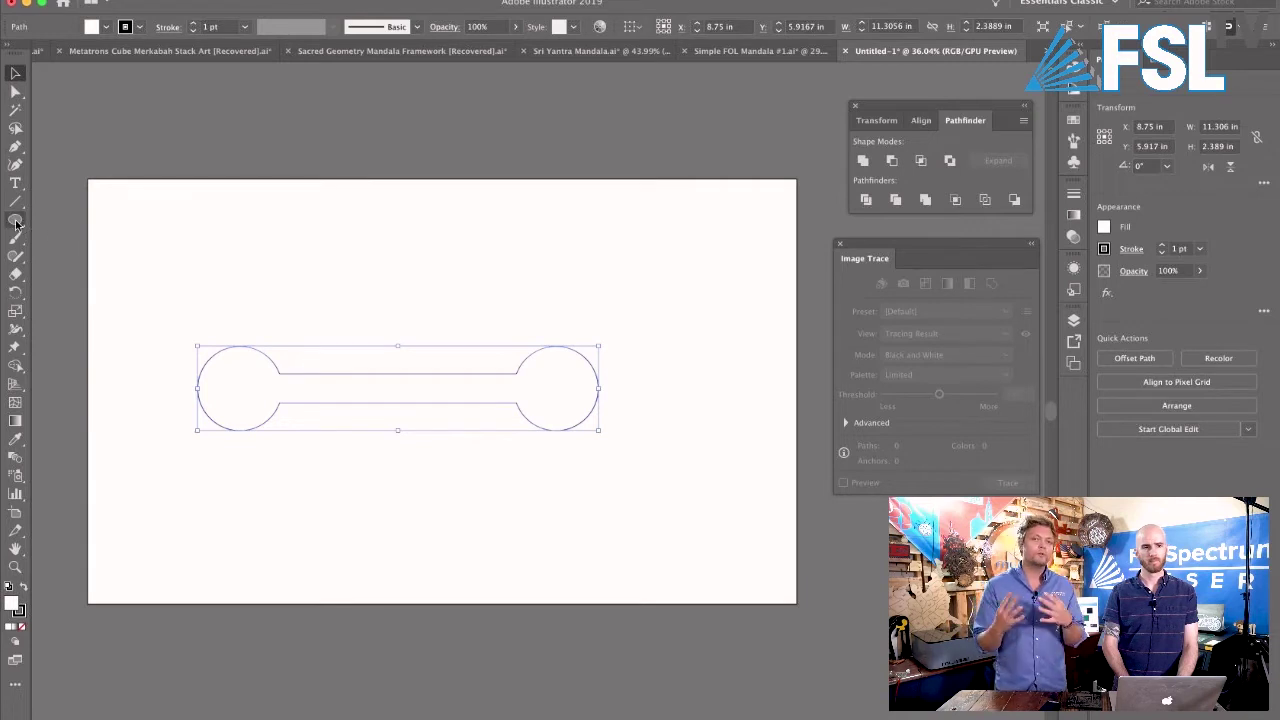
{"action": "left_click_drag", "start_coordinate": [16, 222], "coordinate": [59, 267]}
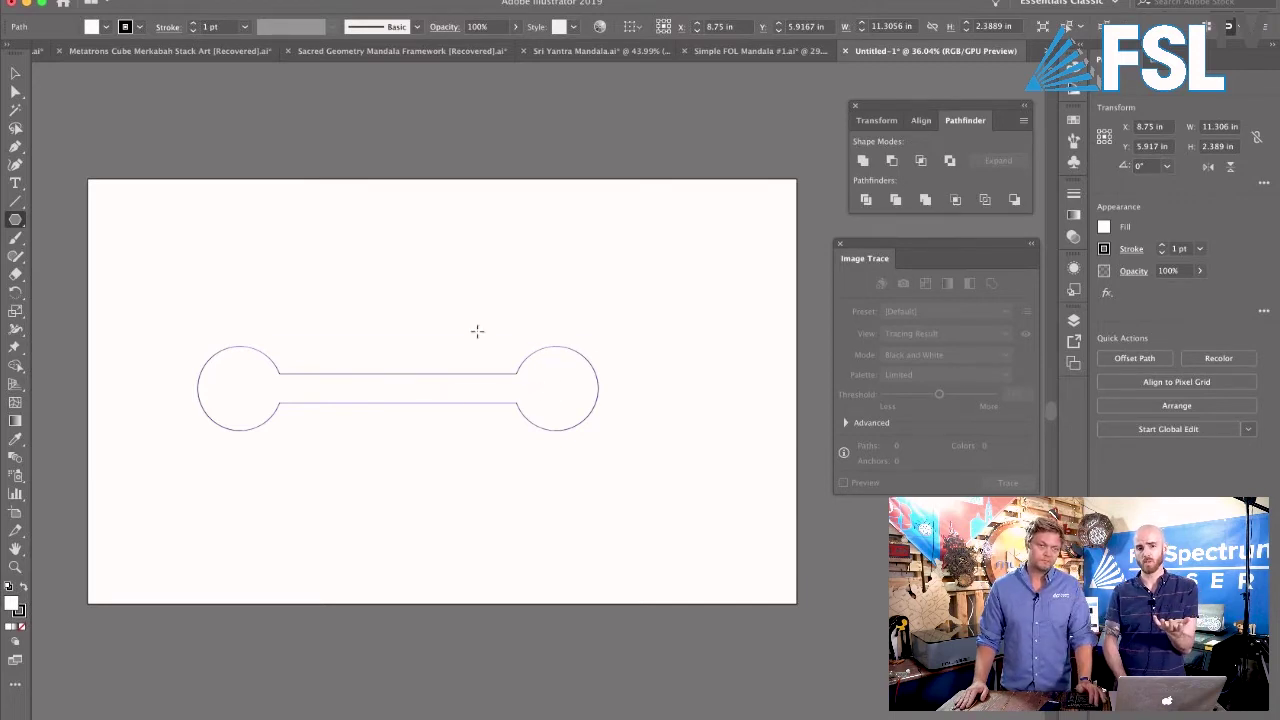
Step: Create a six-sided hexagon, about 1.681 by 1.455 in, centred in the right circle
{"action": "left_click", "coordinate": [418, 244]}
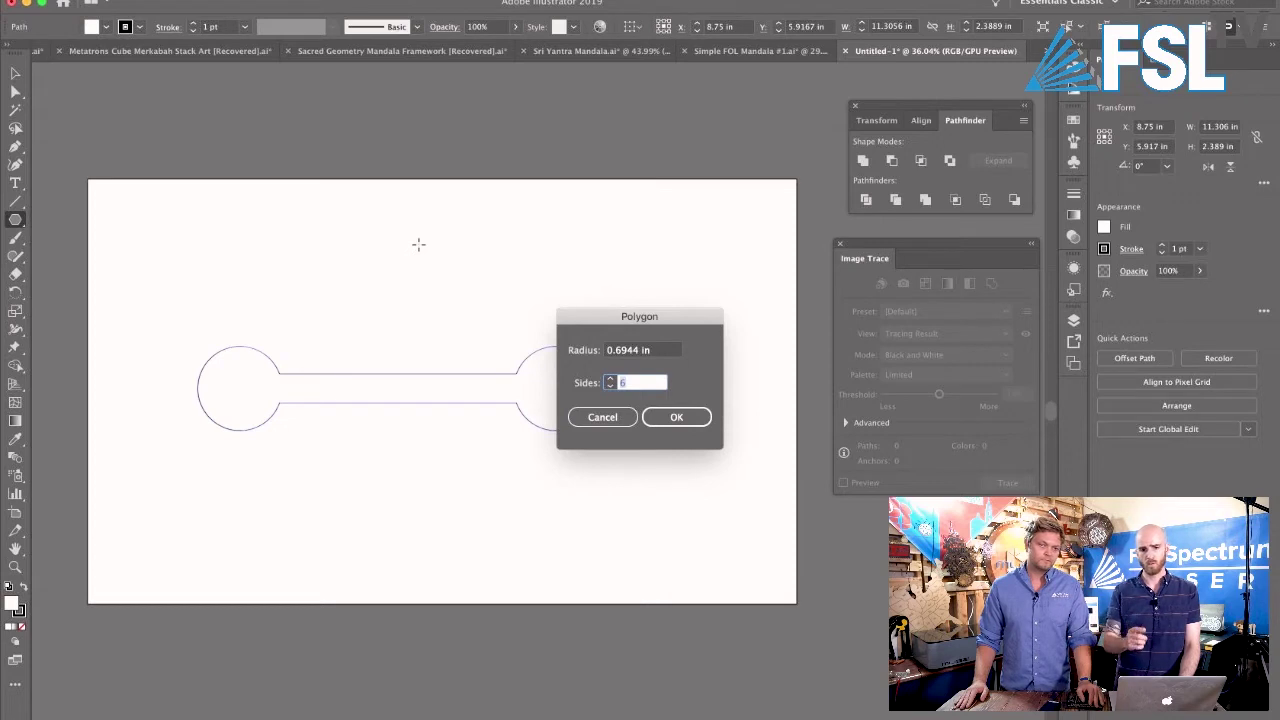
{"action": "key", "text": "Return"}
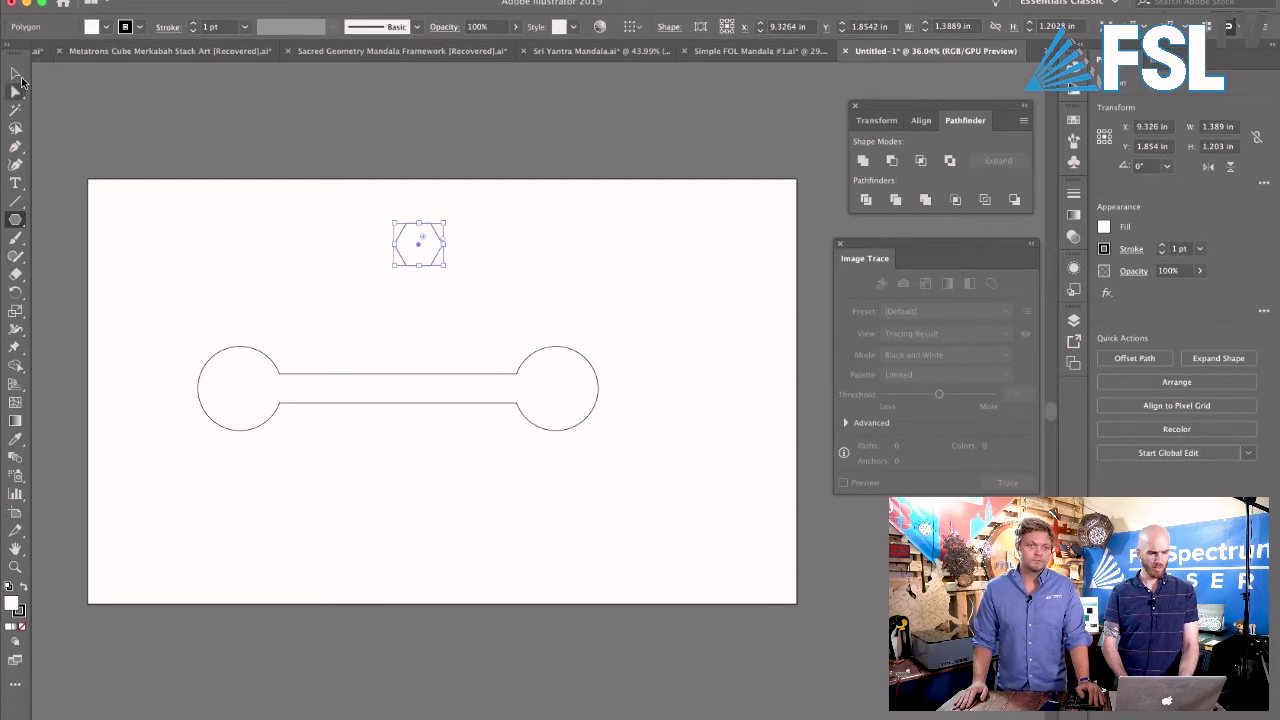
{"action": "left_click", "coordinate": [15, 73]}
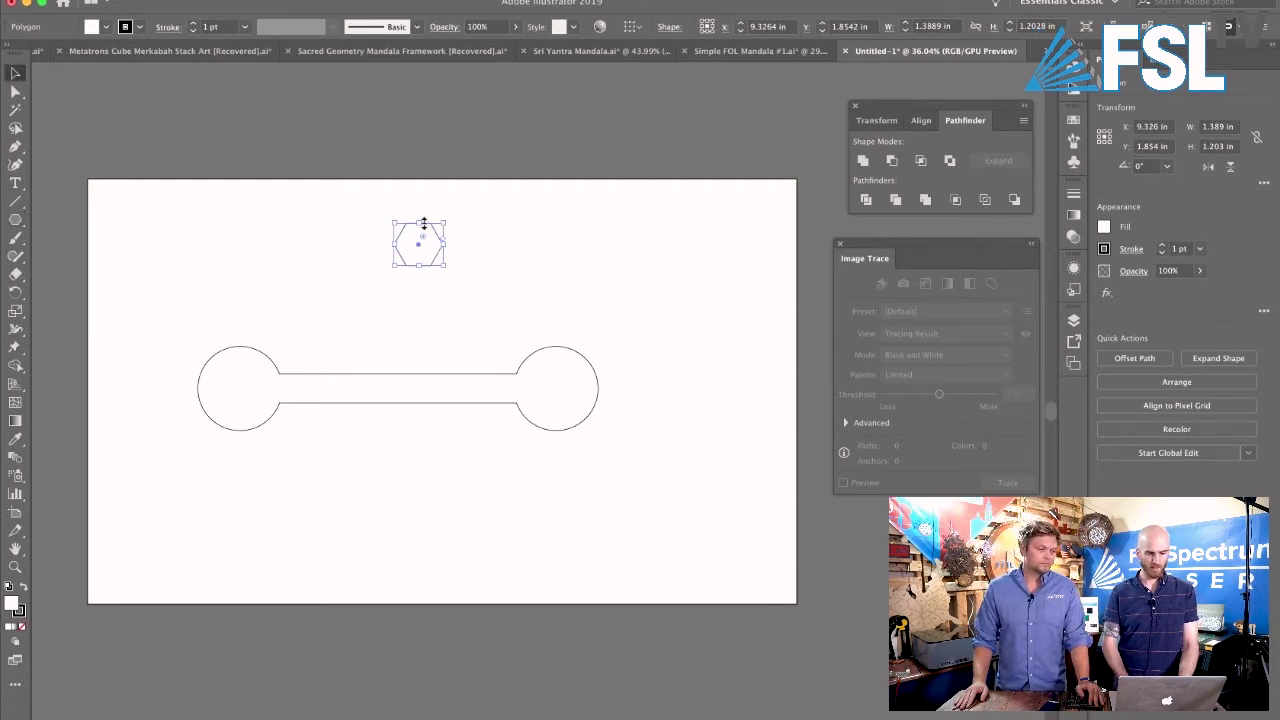
{"action": "left_click_drag", "start_coordinate": [434, 234], "coordinate": [566, 373]}
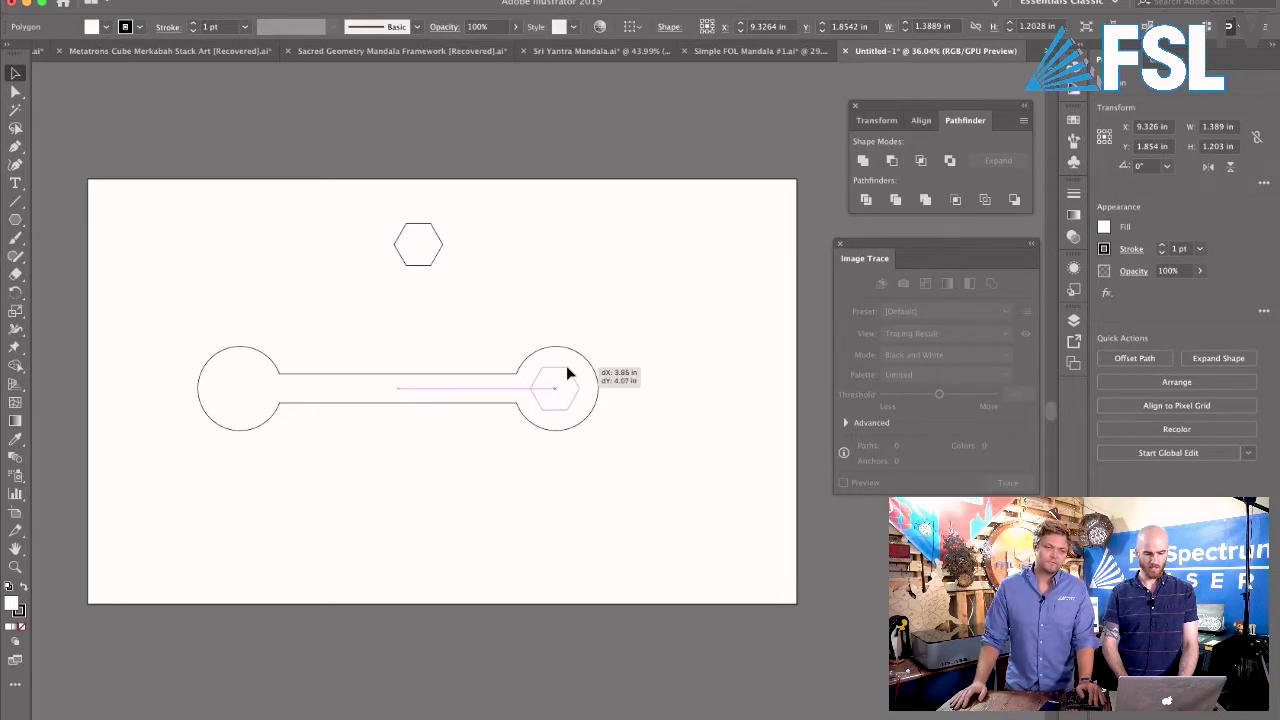
{"action": "left_click_drag", "start_coordinate": [566, 365], "coordinate": [585, 362]}
{"action": "left_click", "coordinate": [595, 354]}
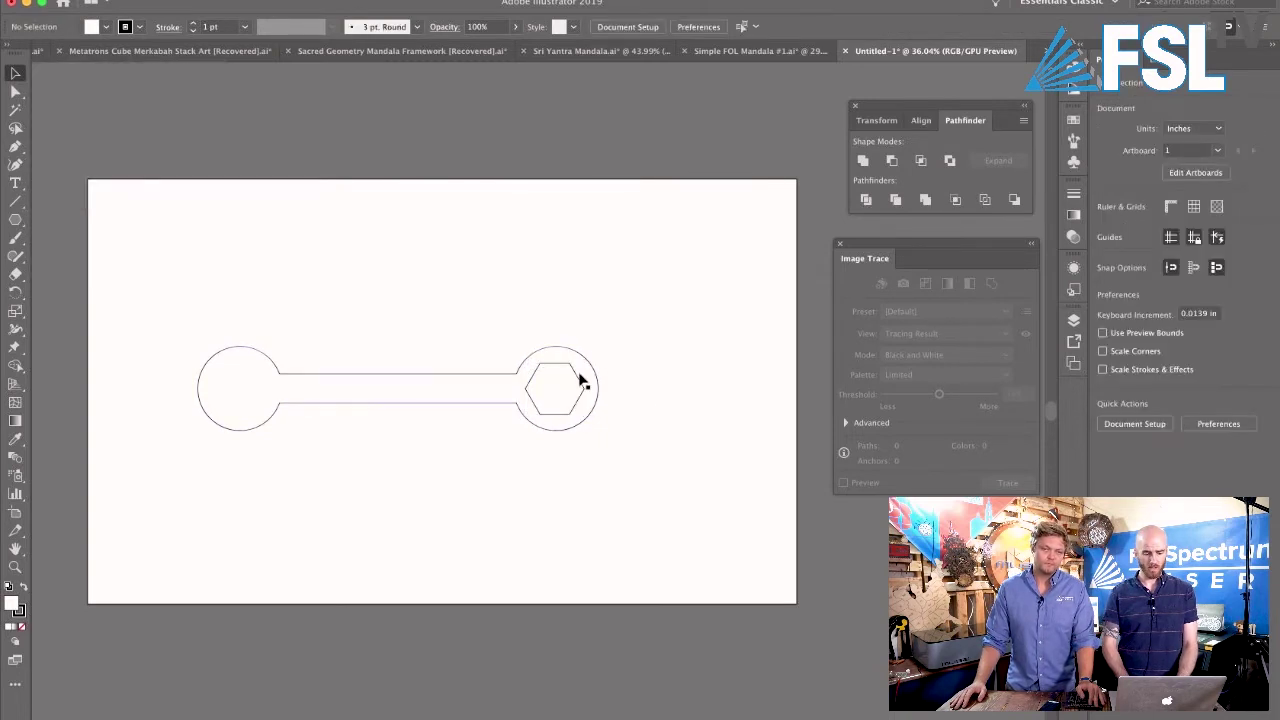
{"action": "left_click", "coordinate": [581, 381]}
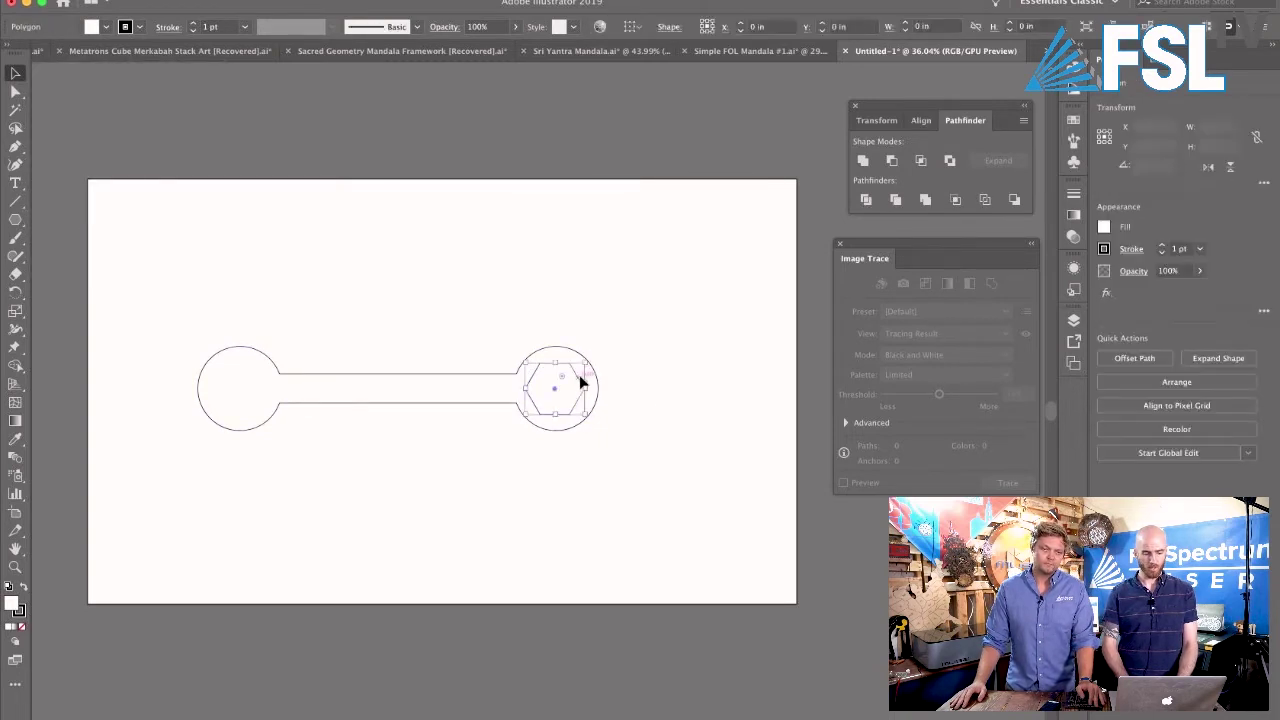
{"action": "left_click_drag", "start_coordinate": [581, 381], "coordinate": [588, 378]}
{"action": "left_click", "coordinate": [615, 330]}
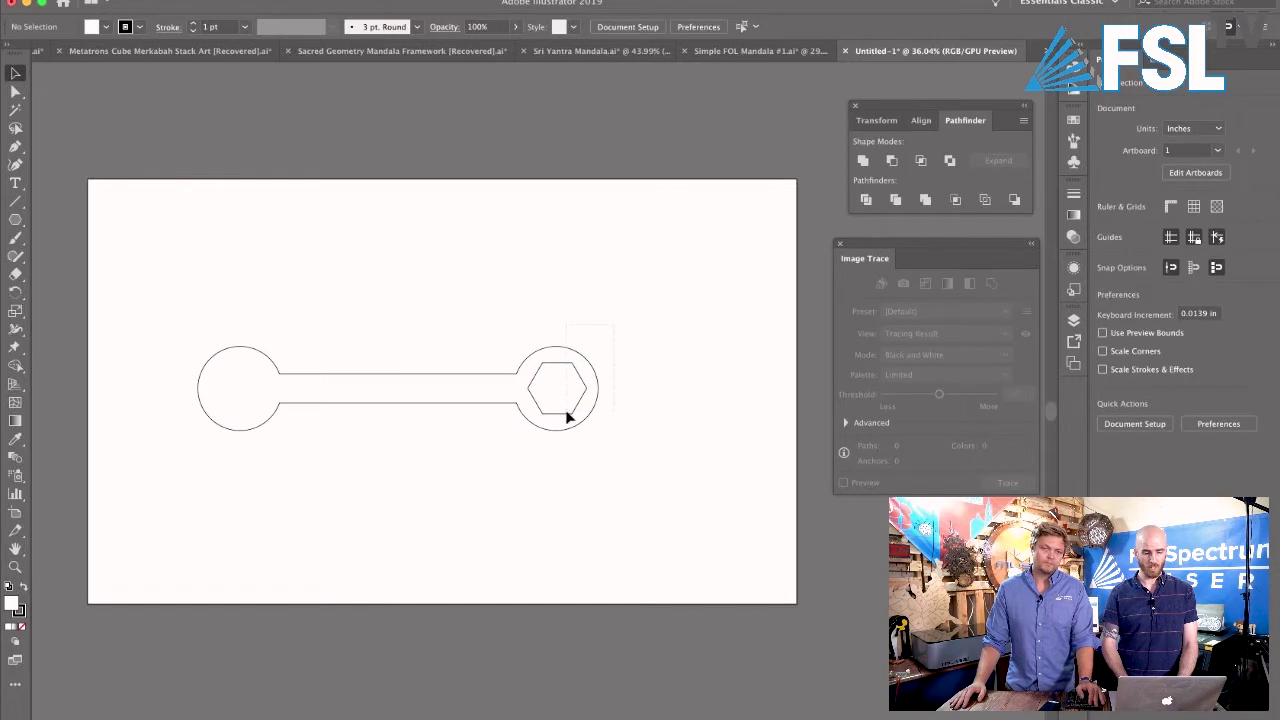
Step: Cut the hexagon out of the right circle with Minus Front, then shift the wrench up slightly
{"action": "key", "text": "super+a"}
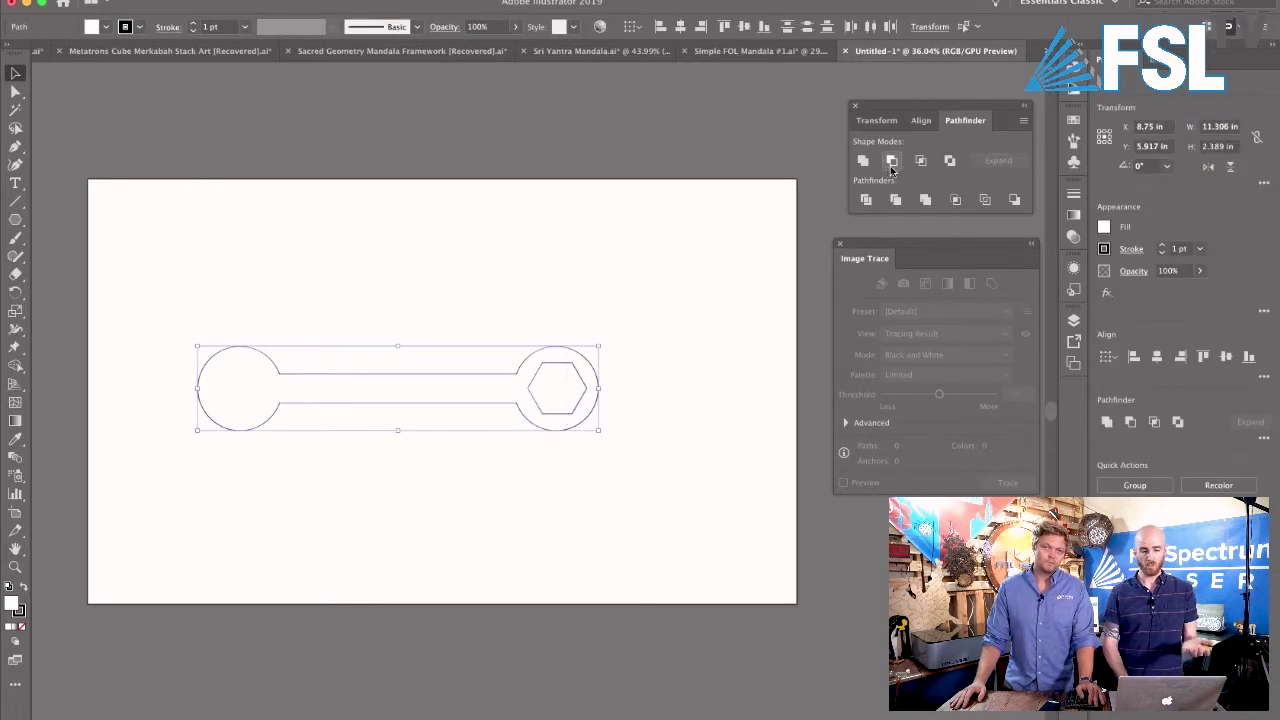
{"action": "left_click", "coordinate": [892, 162]}
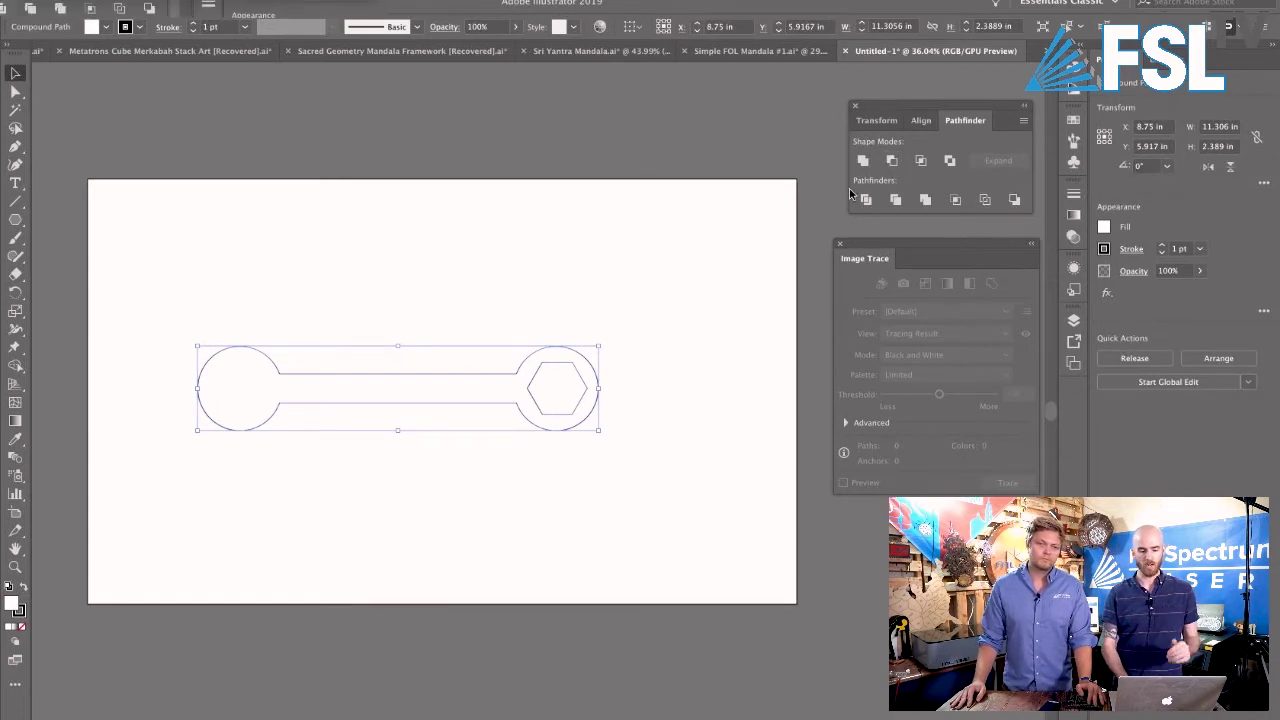
{"action": "left_click", "coordinate": [633, 374]}
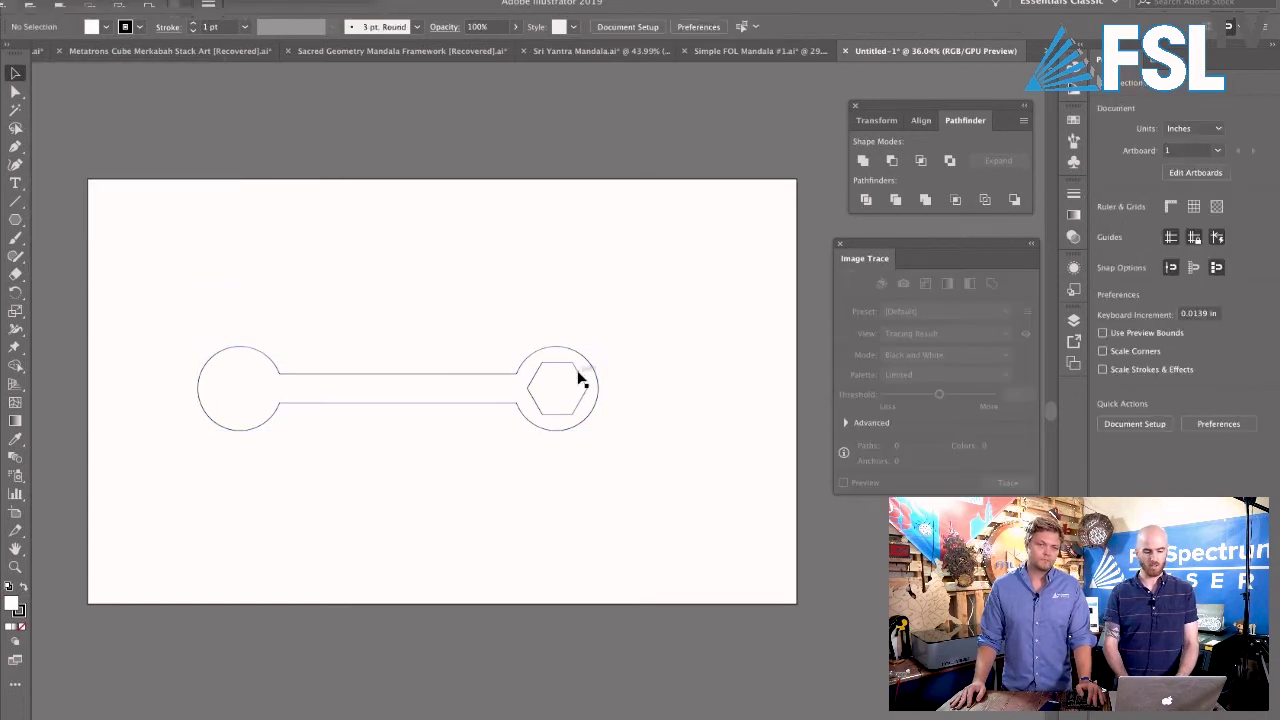
{"action": "left_click_drag", "start_coordinate": [578, 377], "coordinate": [586, 331]}
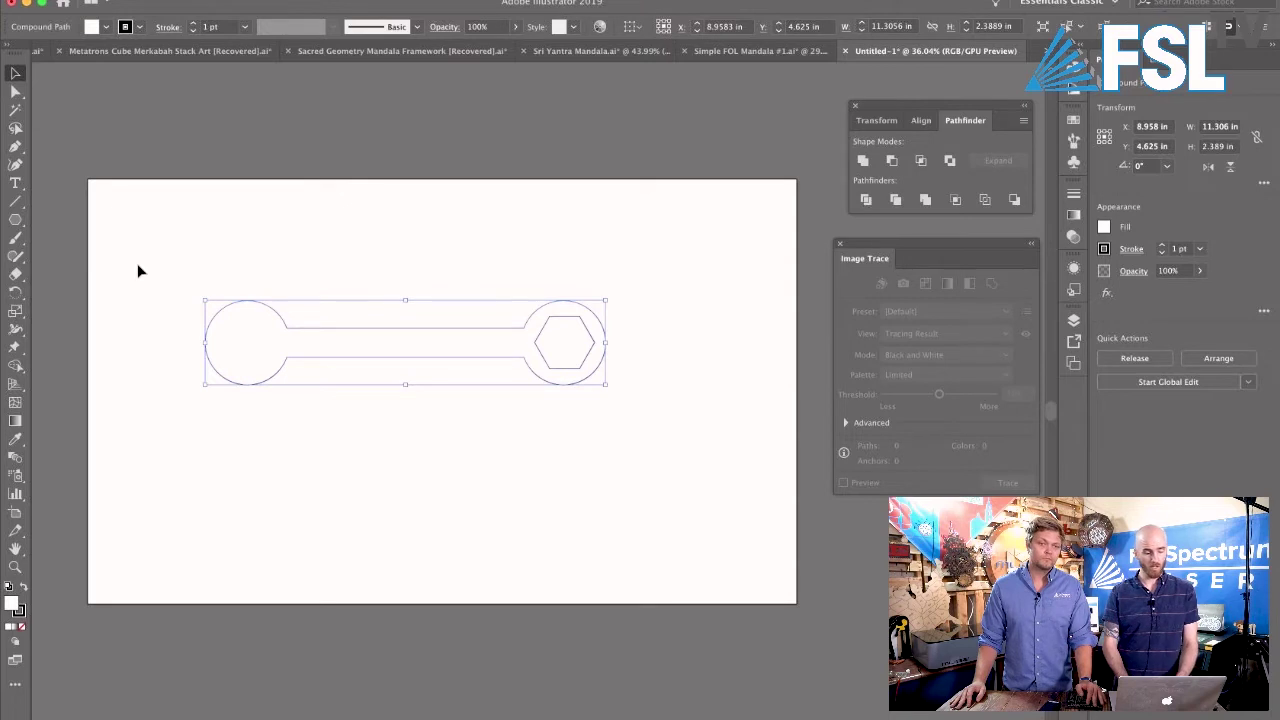
Step: Cut an open-jaw notch into the wrench's left end using a second hexagon and Minus Front
{"action": "left_click", "coordinate": [200, 245]}
{"action": "left_click", "coordinate": [15, 220]}
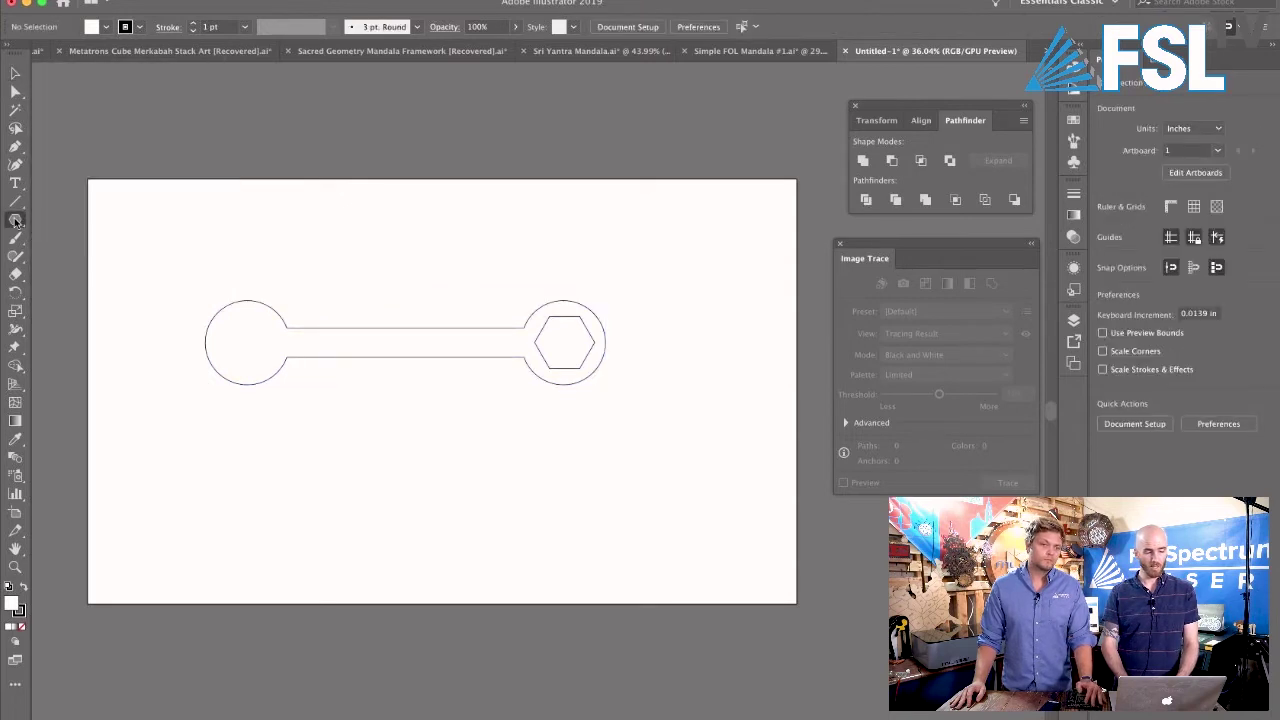
{"action": "left_click", "coordinate": [254, 228]}
{"action": "key", "text": "Return"}
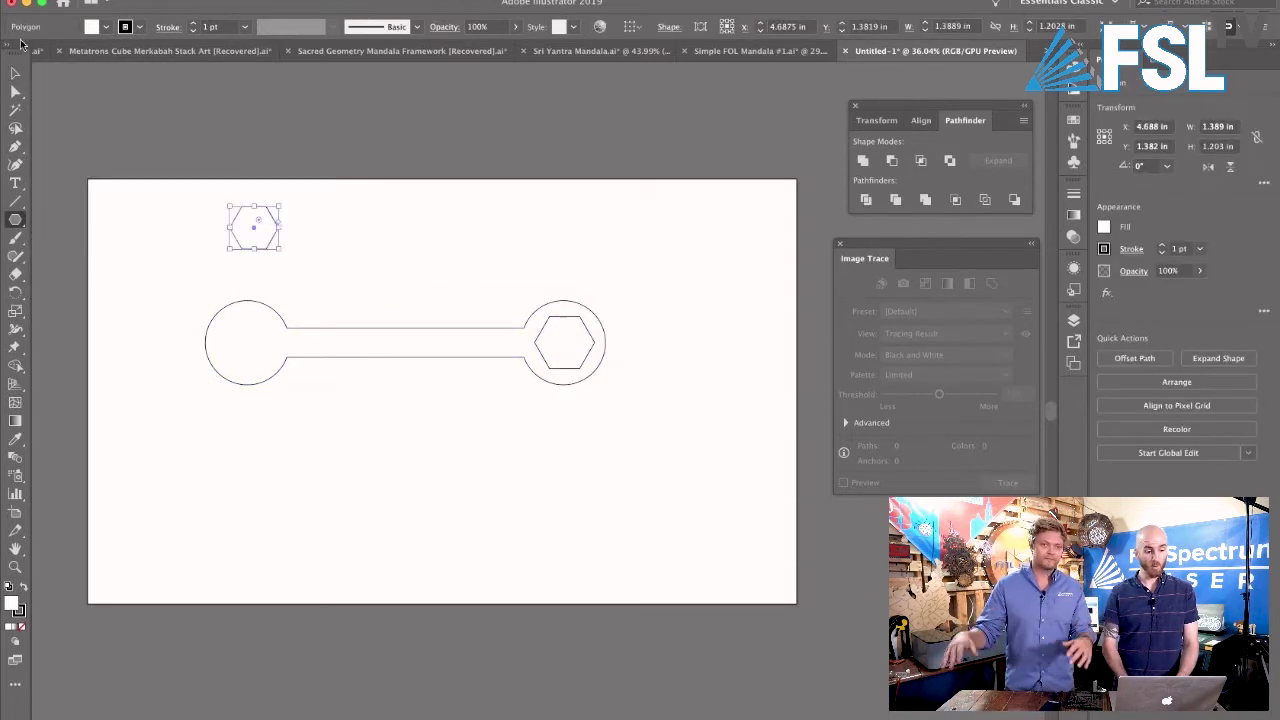
{"action": "left_click", "coordinate": [15, 73]}
{"action": "left_click", "coordinate": [284, 216]}
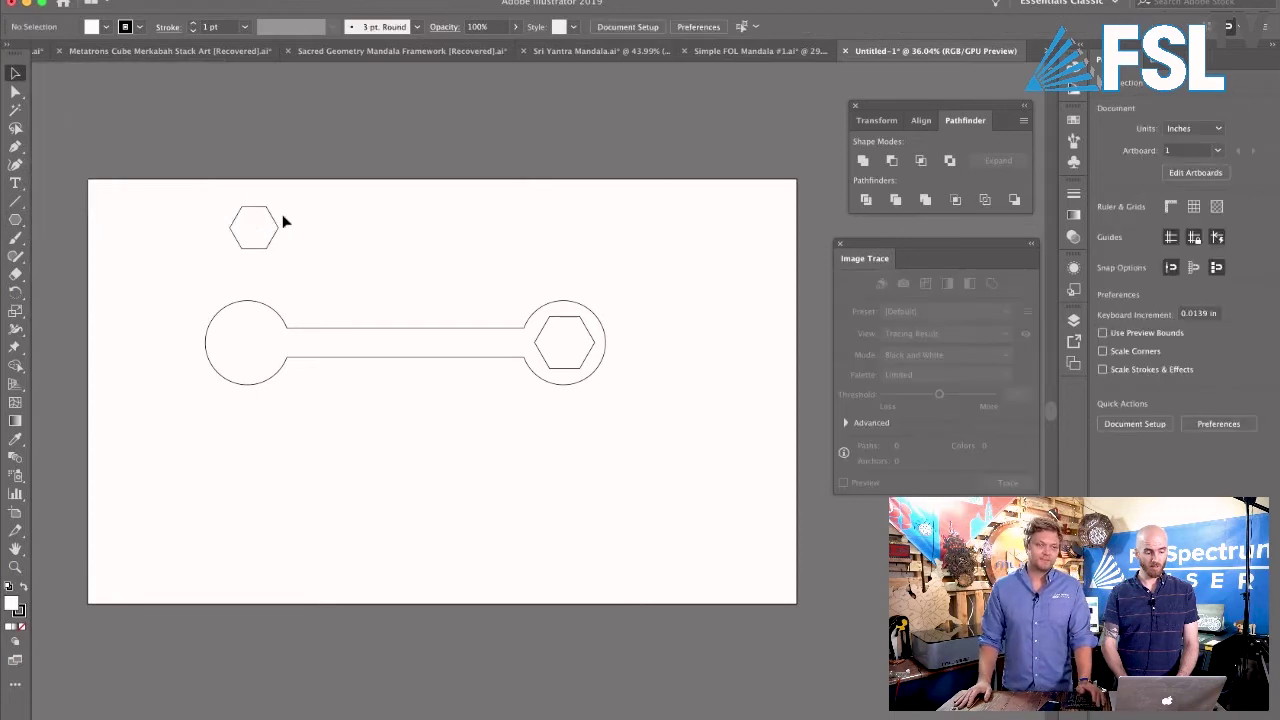
{"action": "left_click_drag", "start_coordinate": [276, 222], "coordinate": [225, 338]}
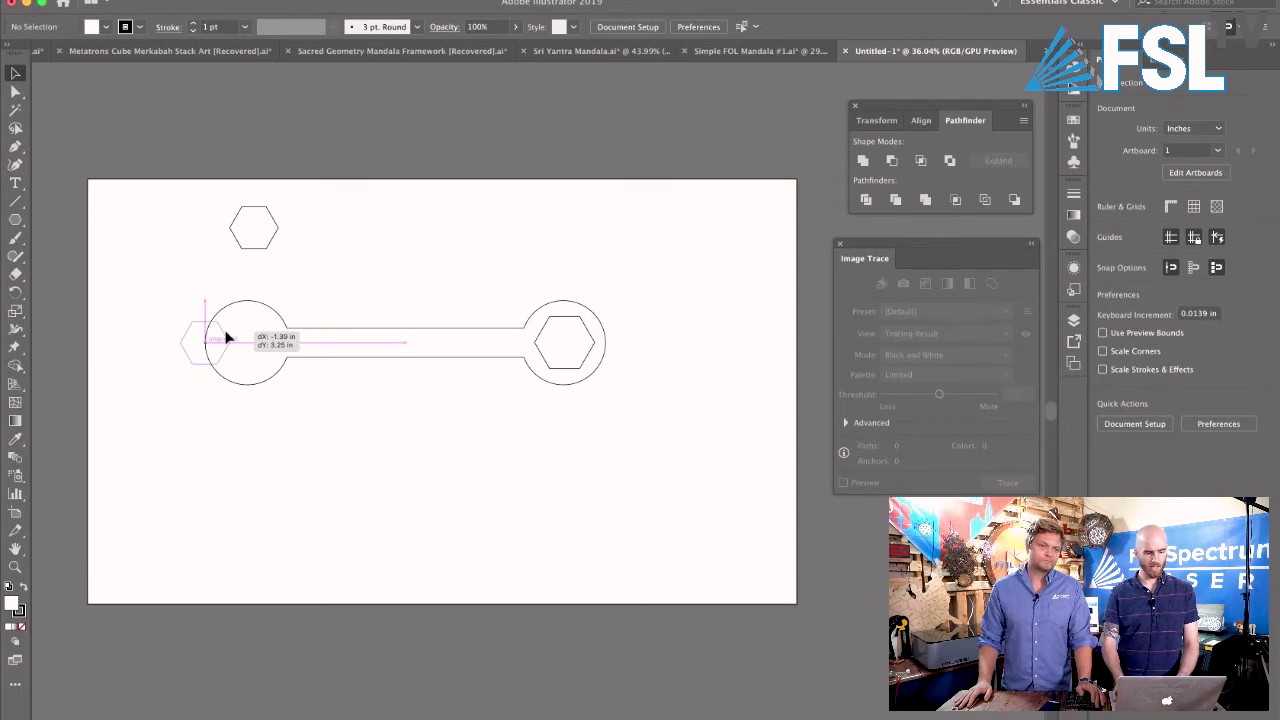
{"action": "left_click_drag", "start_coordinate": [227, 338], "coordinate": [237, 346]}
{"action": "left_click", "coordinate": [201, 294]}
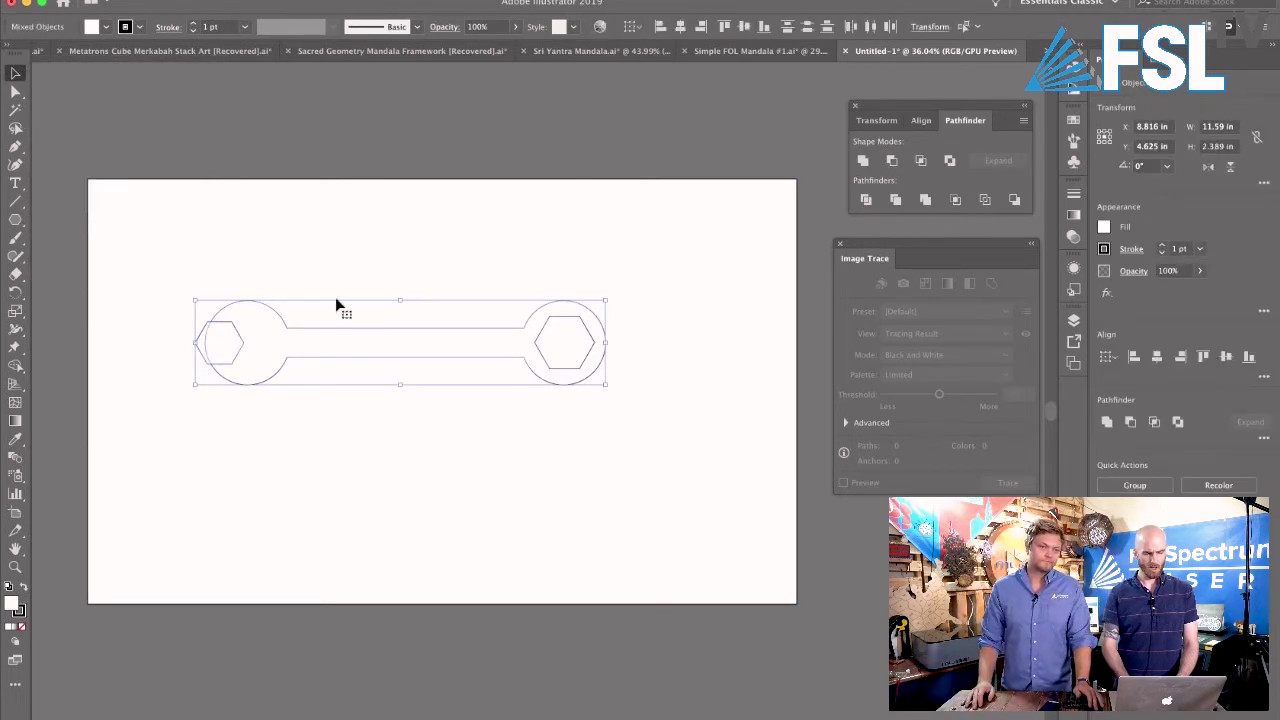
{"action": "left_click", "coordinate": [890, 162]}
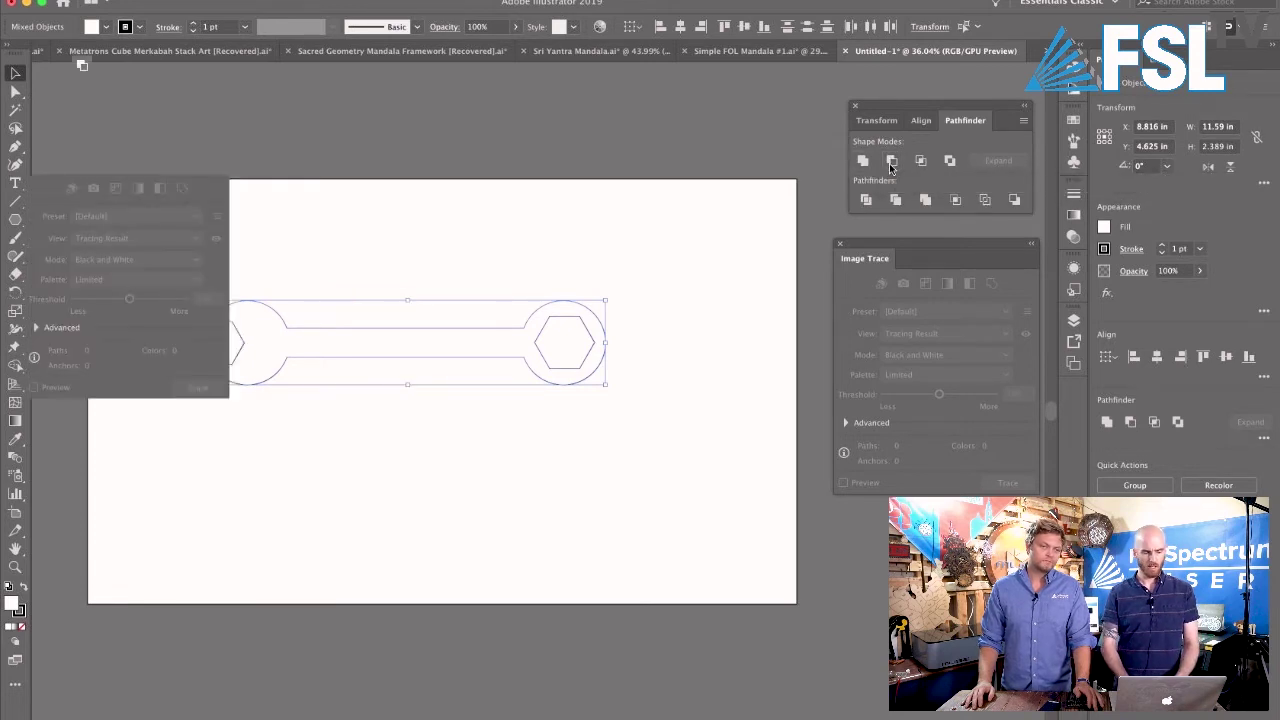
Step: Round the shaft-to-head corners with live corners and move the wrench near the artboard top
{"action": "left_click", "coordinate": [403, 269]}
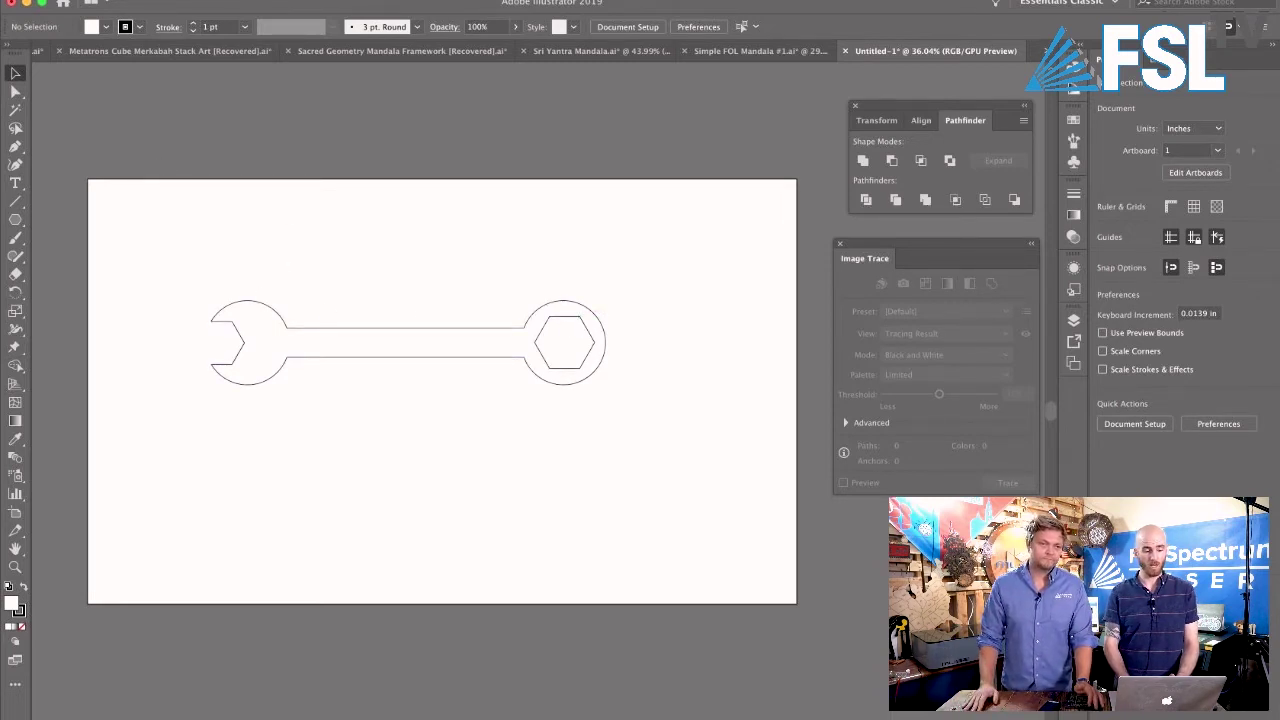
{"action": "key", "text": "a"}
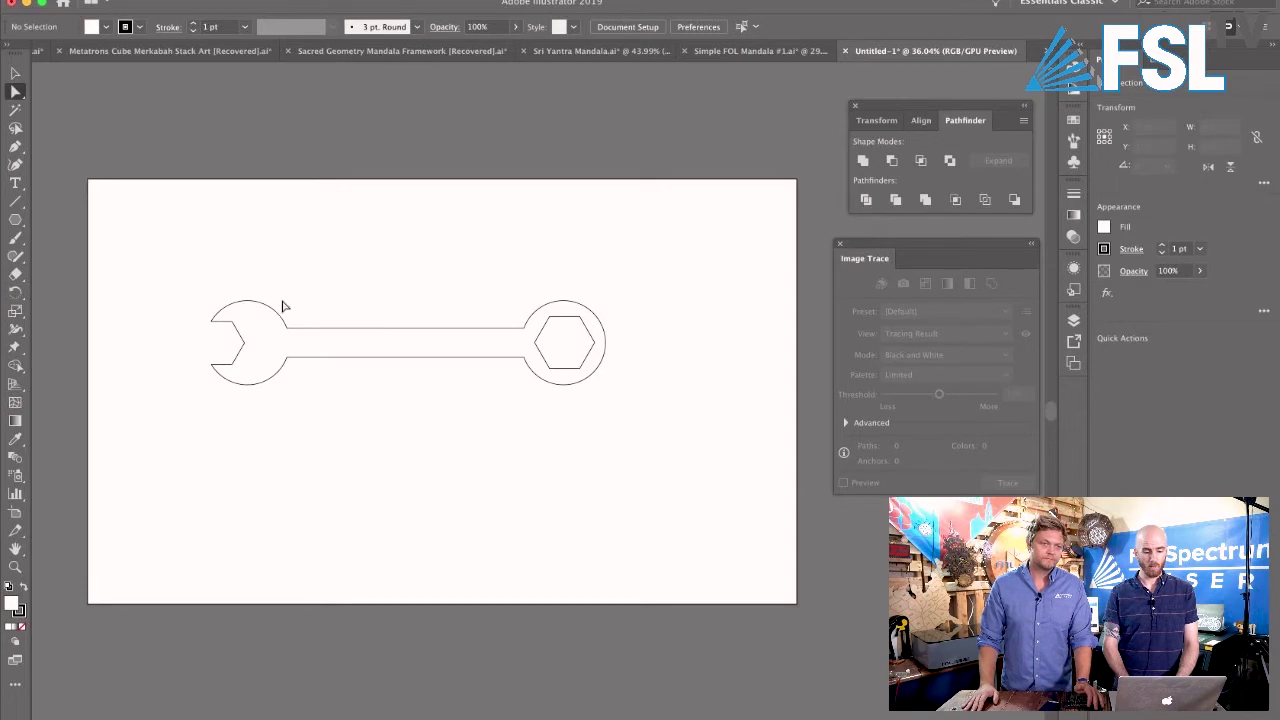
{"action": "left_click_drag", "start_coordinate": [322, 350], "coordinate": [533, 381]}
{"action": "left_click_drag", "start_coordinate": [511, 314], "coordinate": [506, 317]}
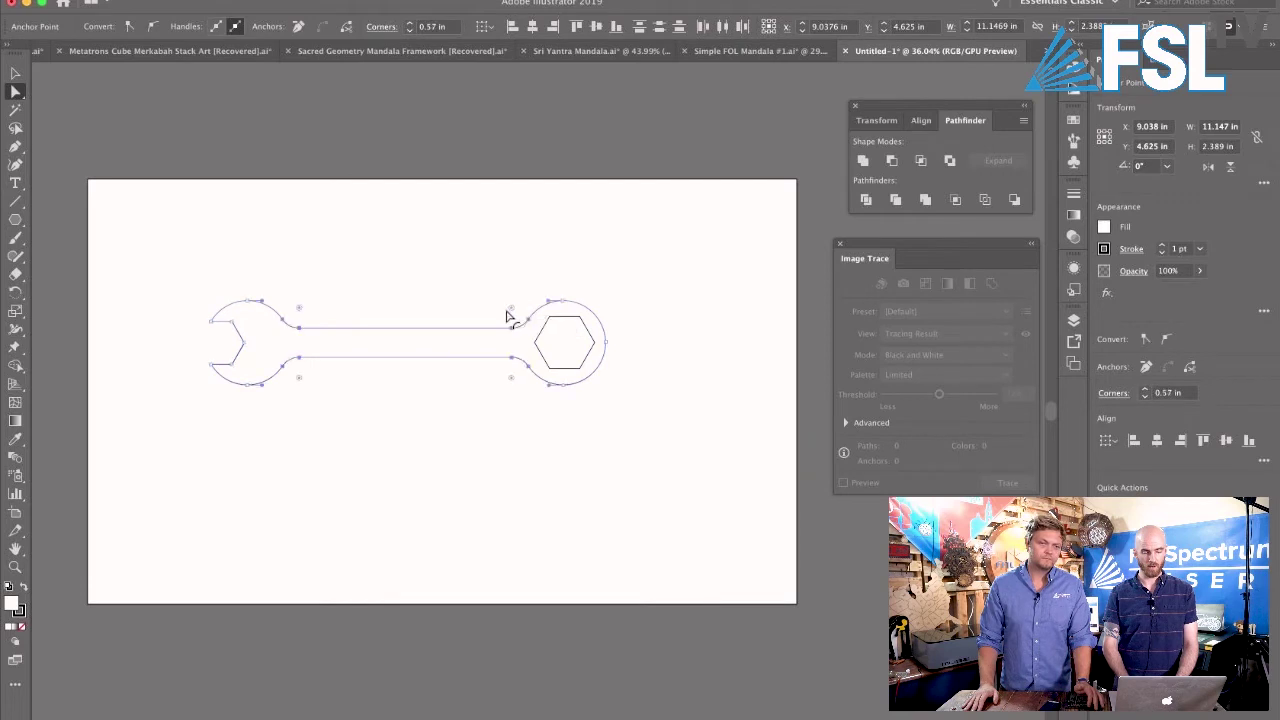
{"action": "left_click", "coordinate": [450, 314]}
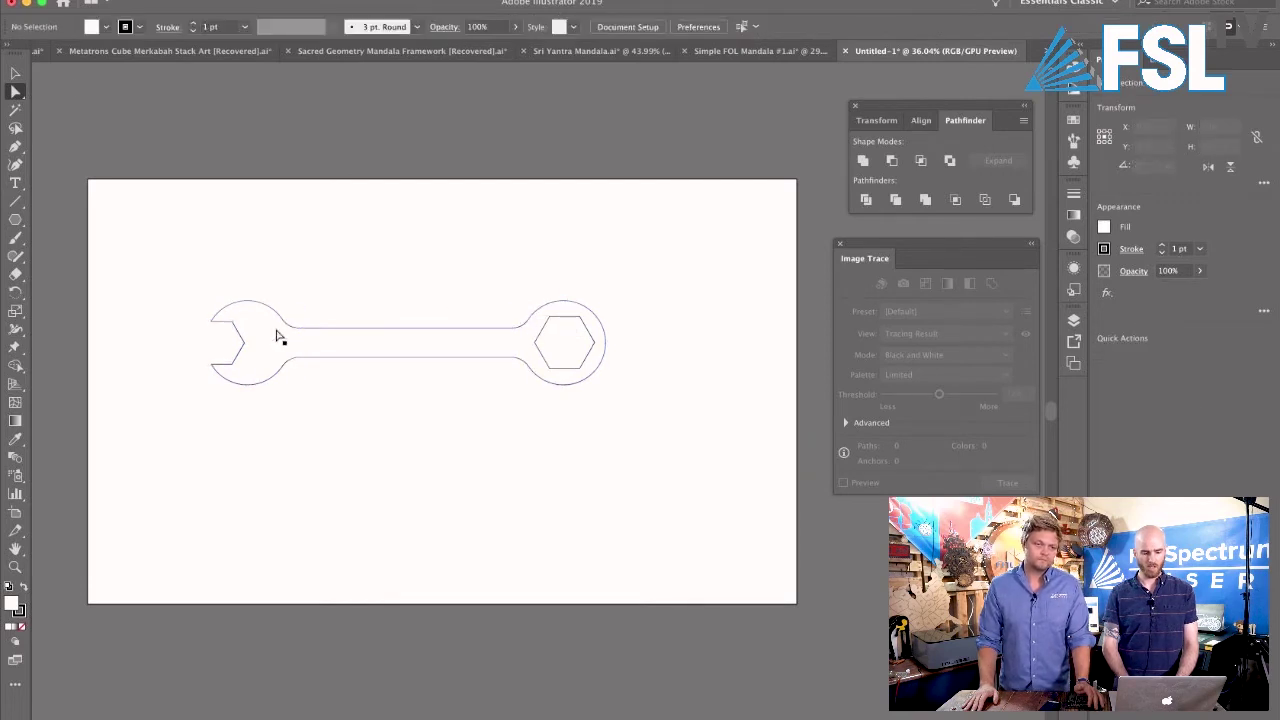
{"action": "key", "text": "v"}
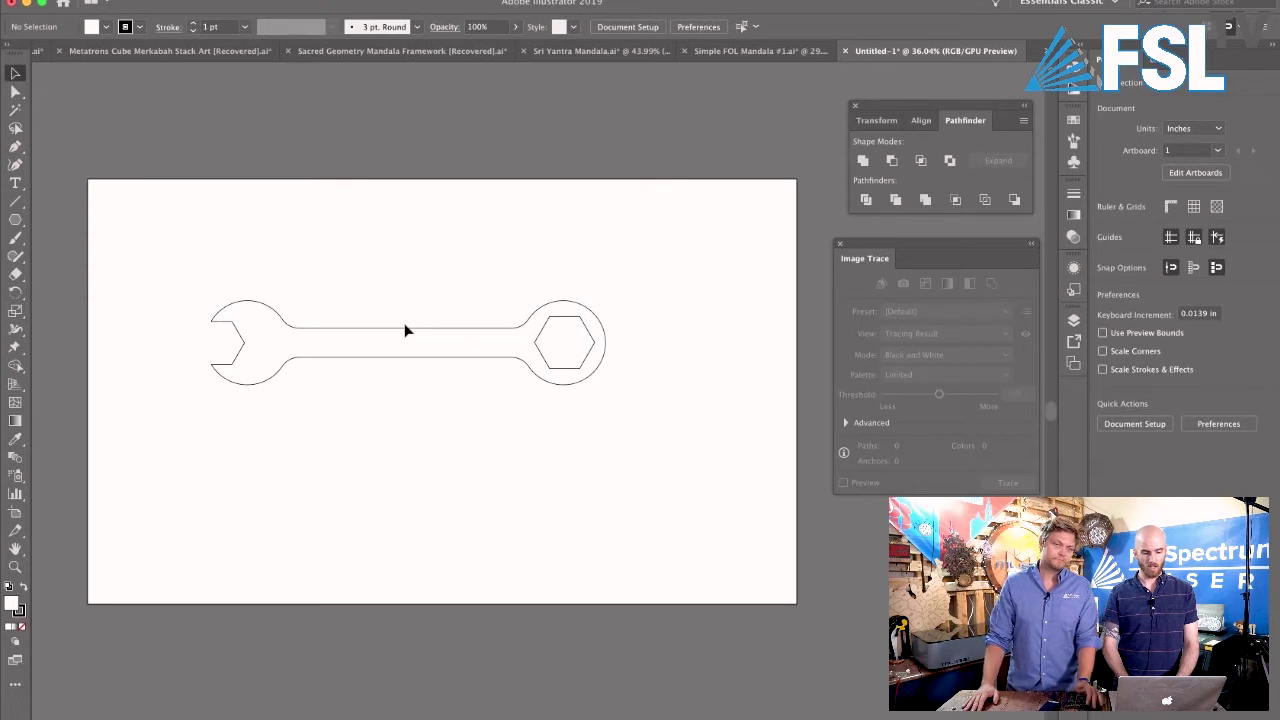
{"action": "left_click_drag", "start_coordinate": [407, 334], "coordinate": [436, 255]}
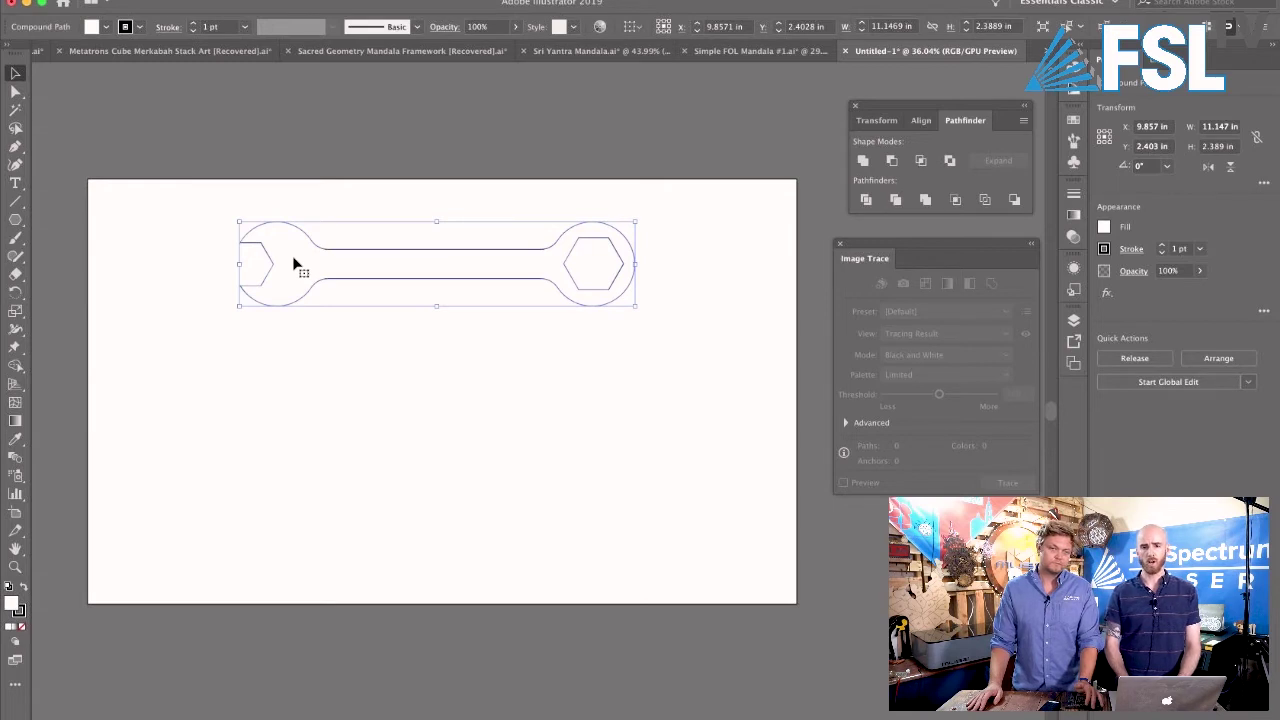
{"action": "left_click", "coordinate": [437, 365]}
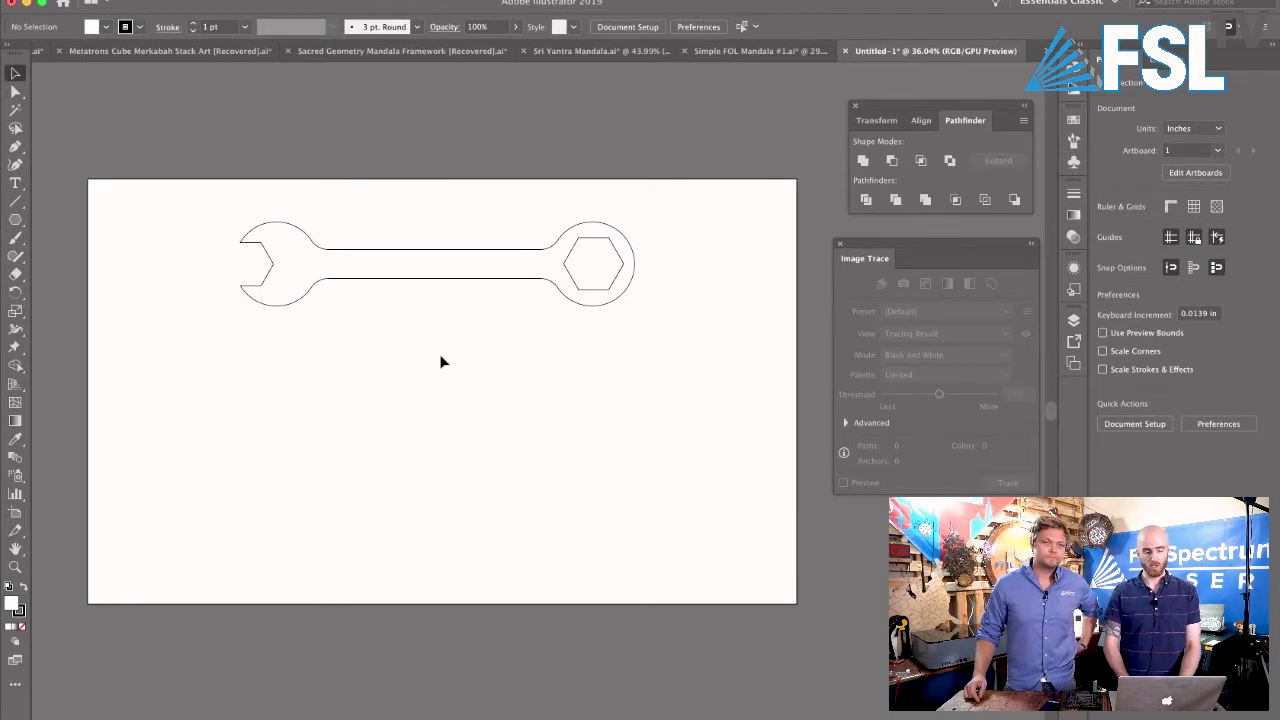
Step: Type 'Walker's Tool Shed' at 72 pt and position it across the wrench handle
{"action": "left_click", "coordinate": [16, 183]}
{"action": "left_click", "coordinate": [356, 336]}
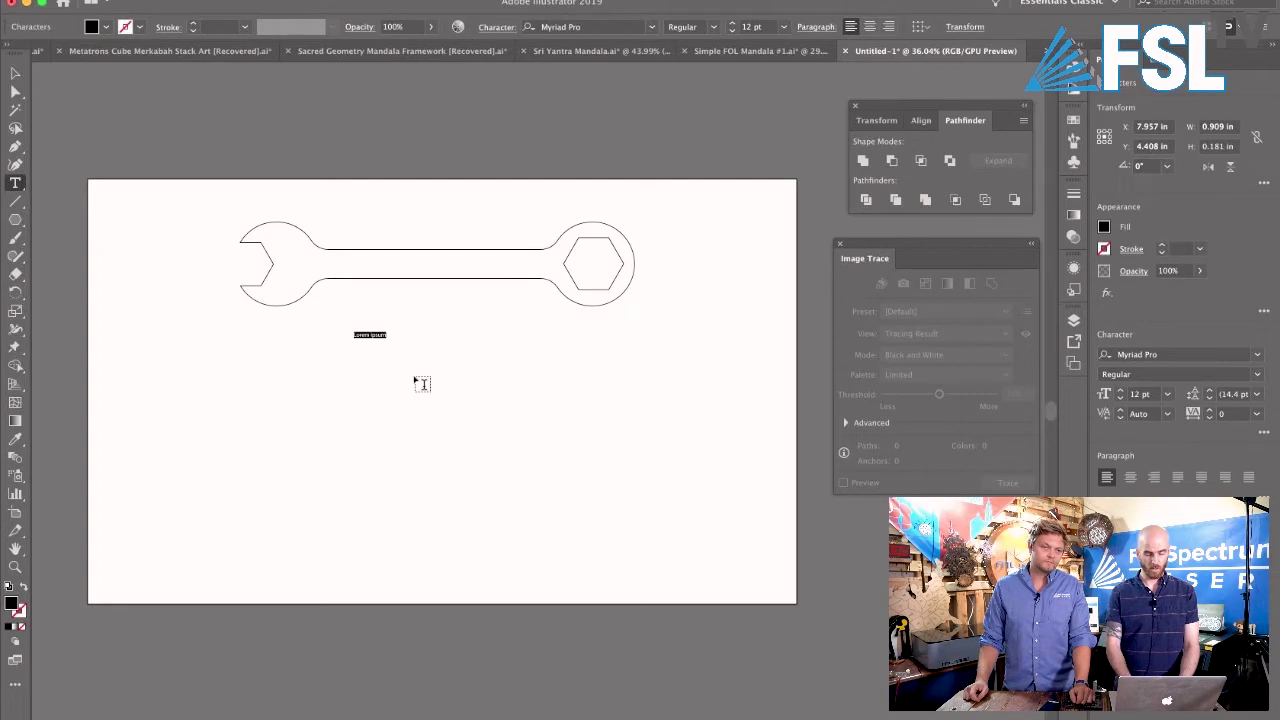
{"action": "type", "text": "Walker"}
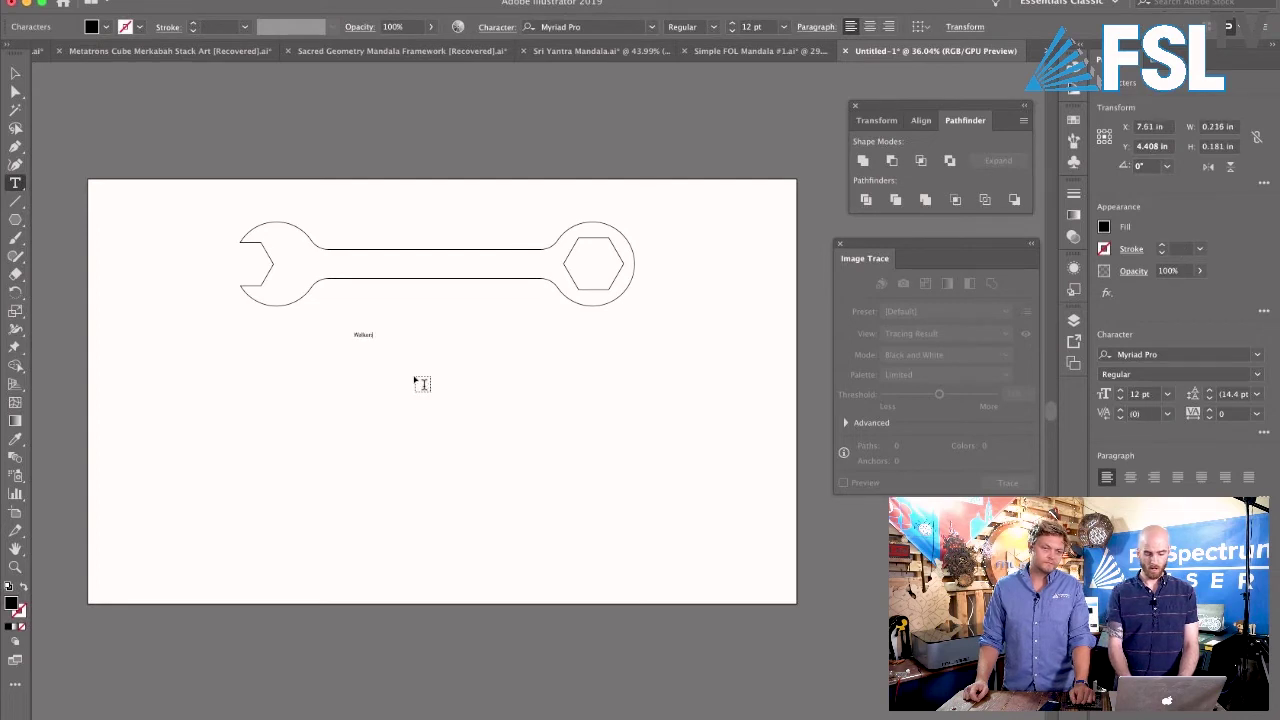
{"action": "type", "text": "'s Tool Shed"}
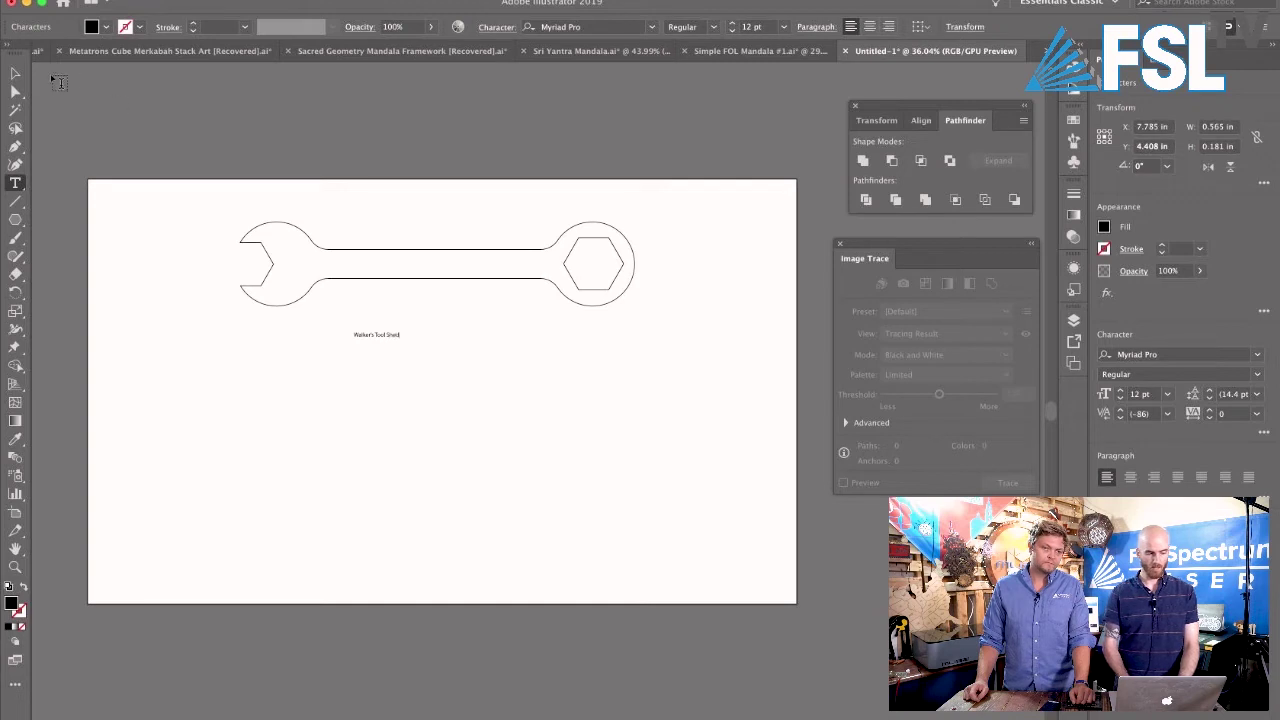
{"action": "left_click", "coordinate": [15, 73]}
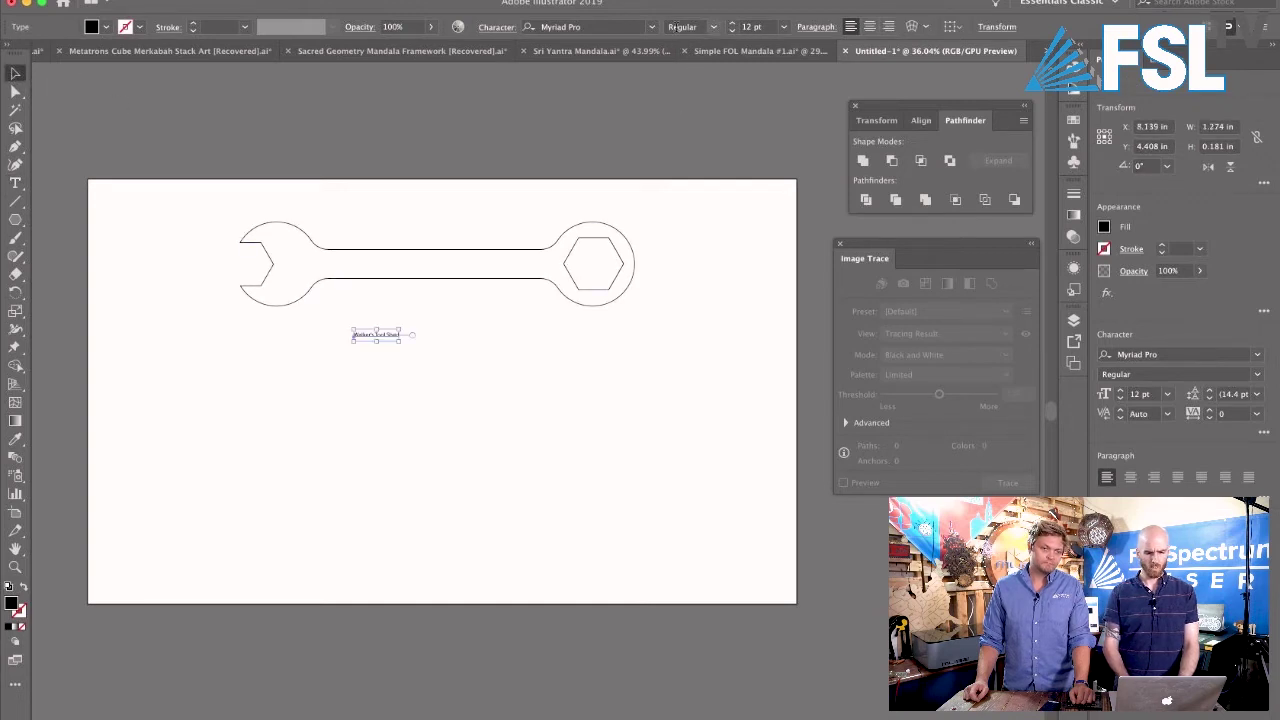
{"action": "left_click", "coordinate": [785, 27]}
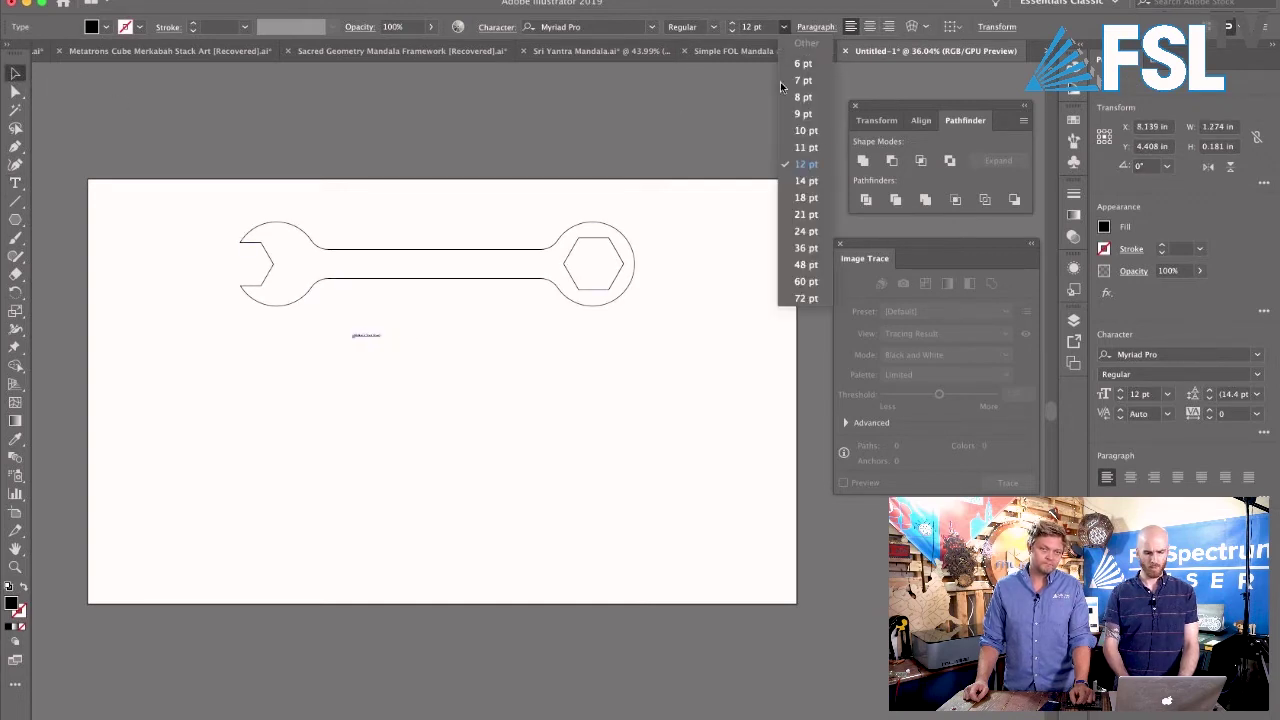
{"action": "left_click", "coordinate": [805, 298]}
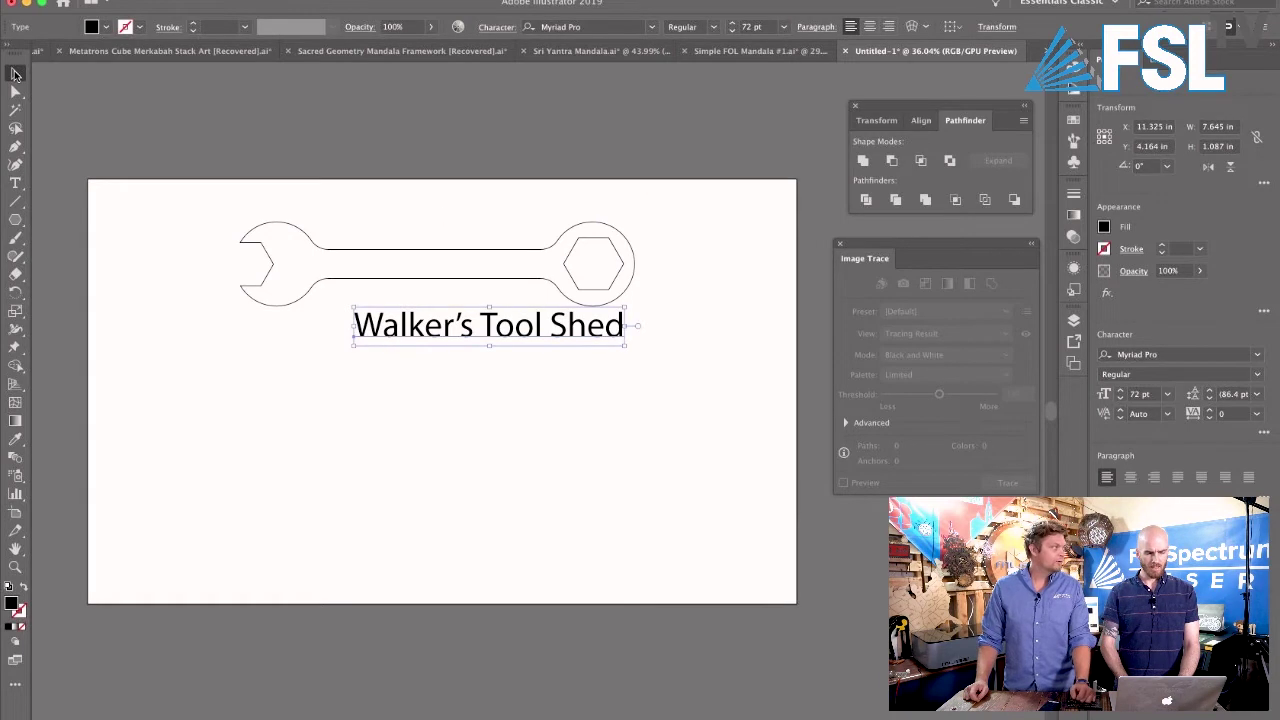
{"action": "left_click_drag", "start_coordinate": [452, 334], "coordinate": [390, 274]}
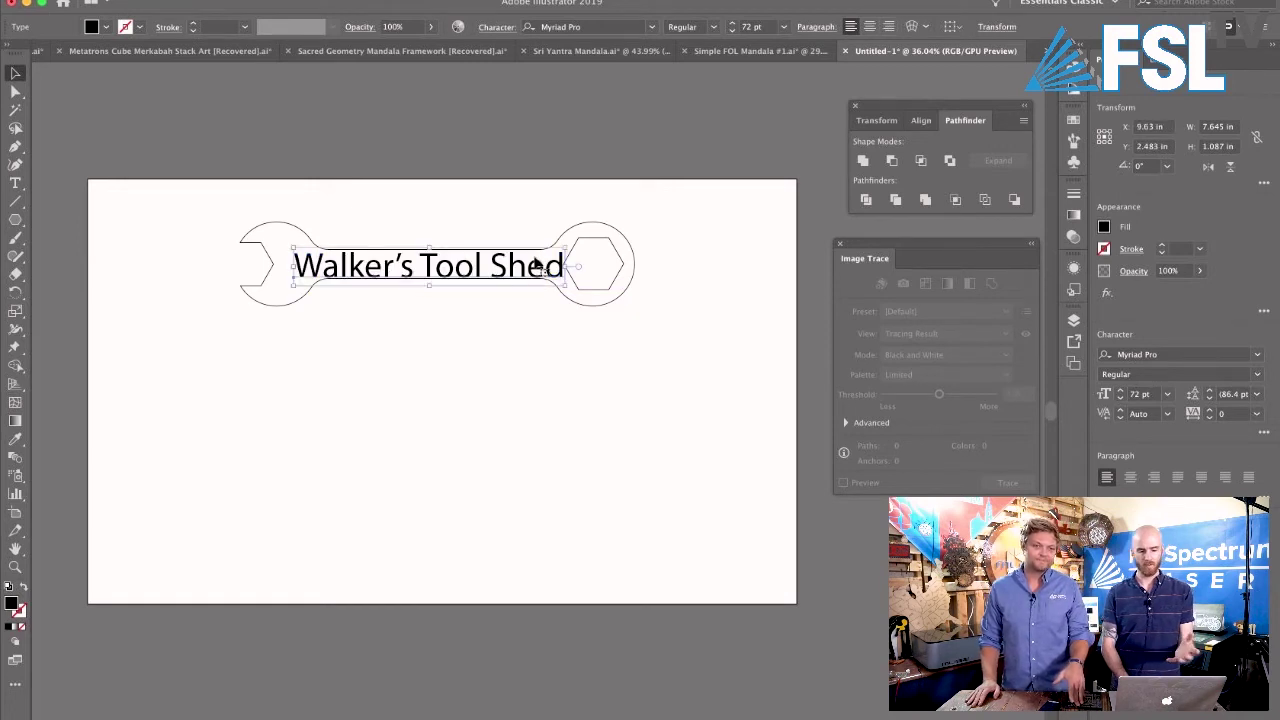
{"action": "right_click", "coordinate": [515, 272]}
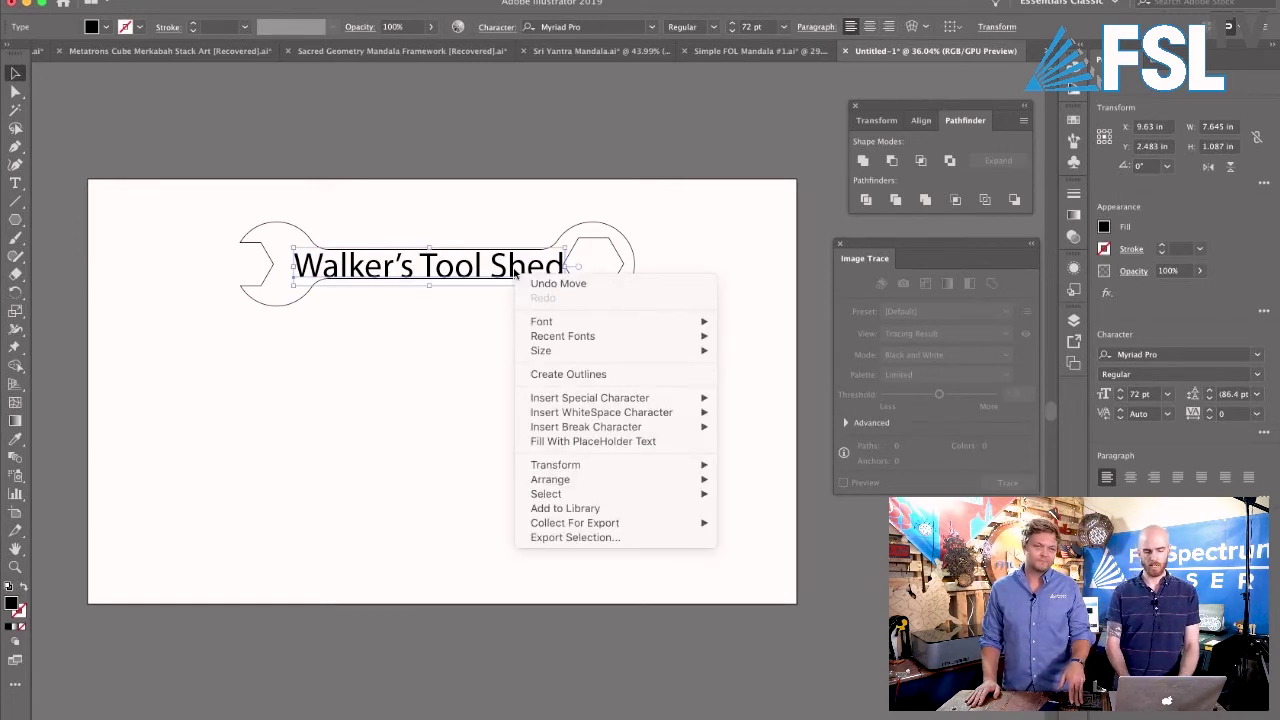
Step: Outline the 'Walker's Tool Shed' text, check it up close, and reset to white fill, black stroke
{"action": "left_click", "coordinate": [570, 375]}
{"action": "scroll", "coordinate": [450, 262], "scroll_direction": "up", "scroll_amount": 5}
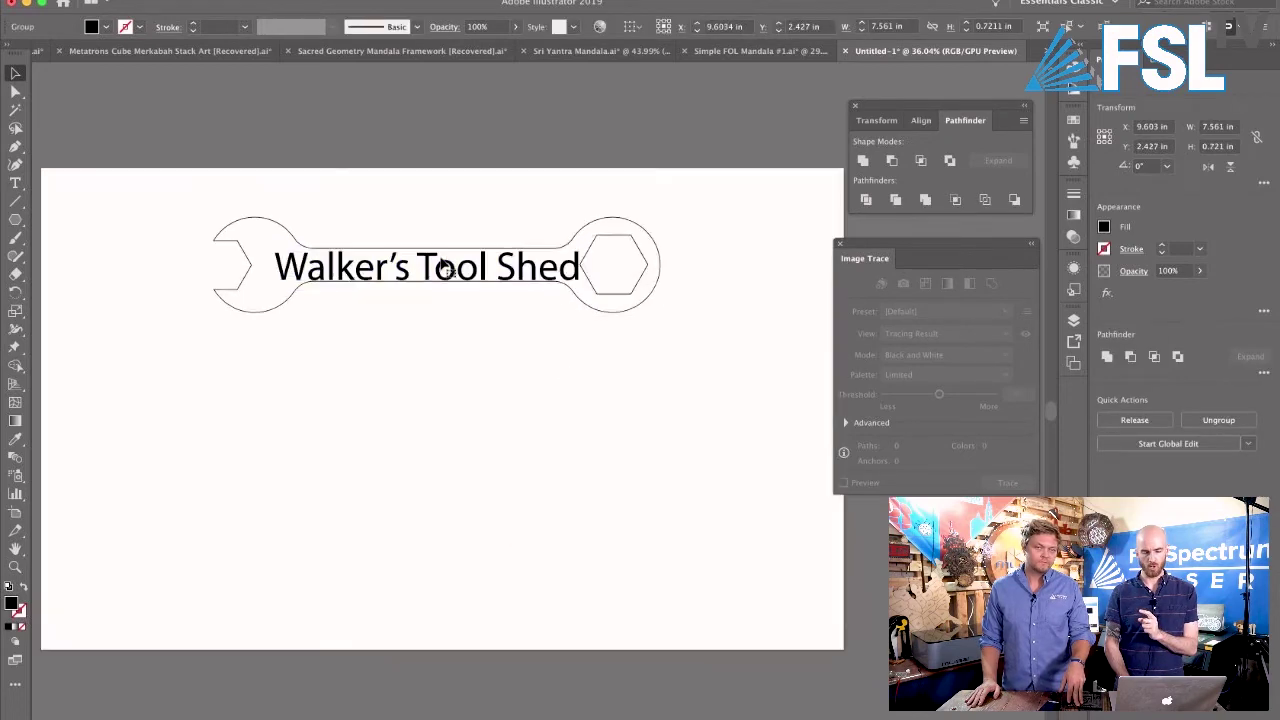
{"action": "scroll", "coordinate": [450, 268], "scroll_direction": "up", "scroll_amount": 4}
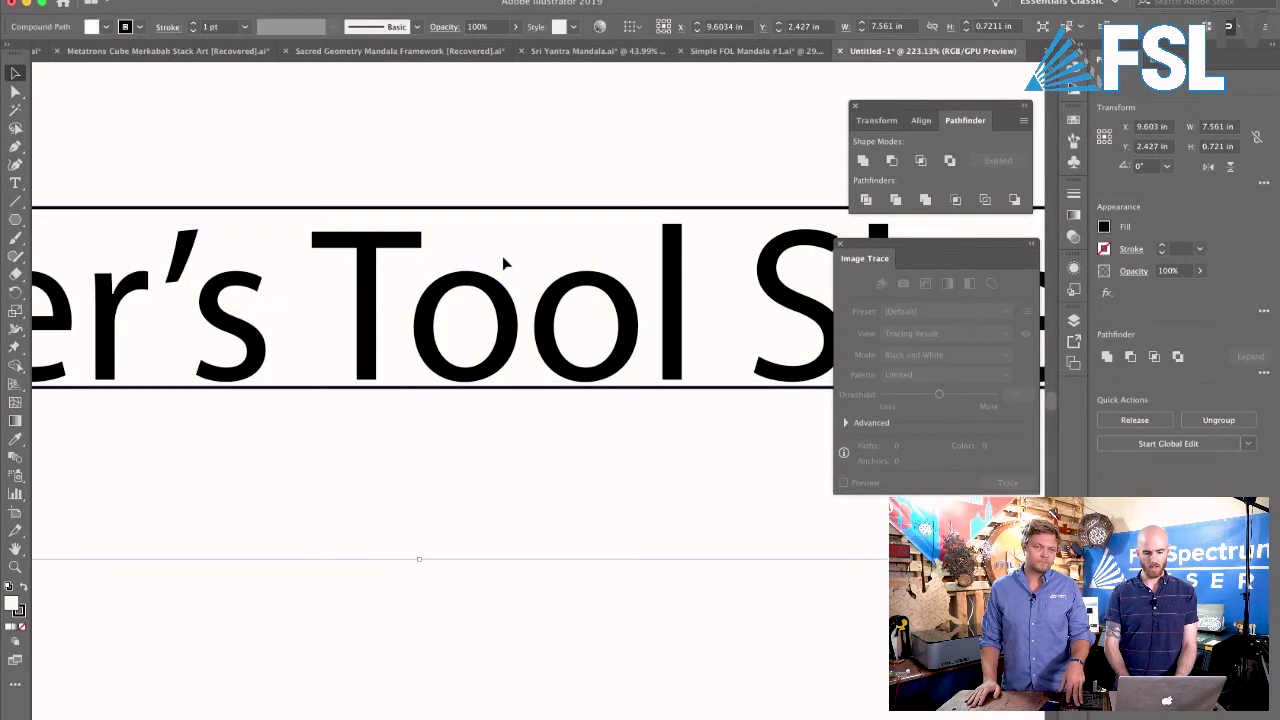
{"action": "left_click", "coordinate": [500, 283]}
{"action": "left_click_drag", "start_coordinate": [497, 285], "coordinate": [445, 193]}
{"action": "key", "text": "super+z"}
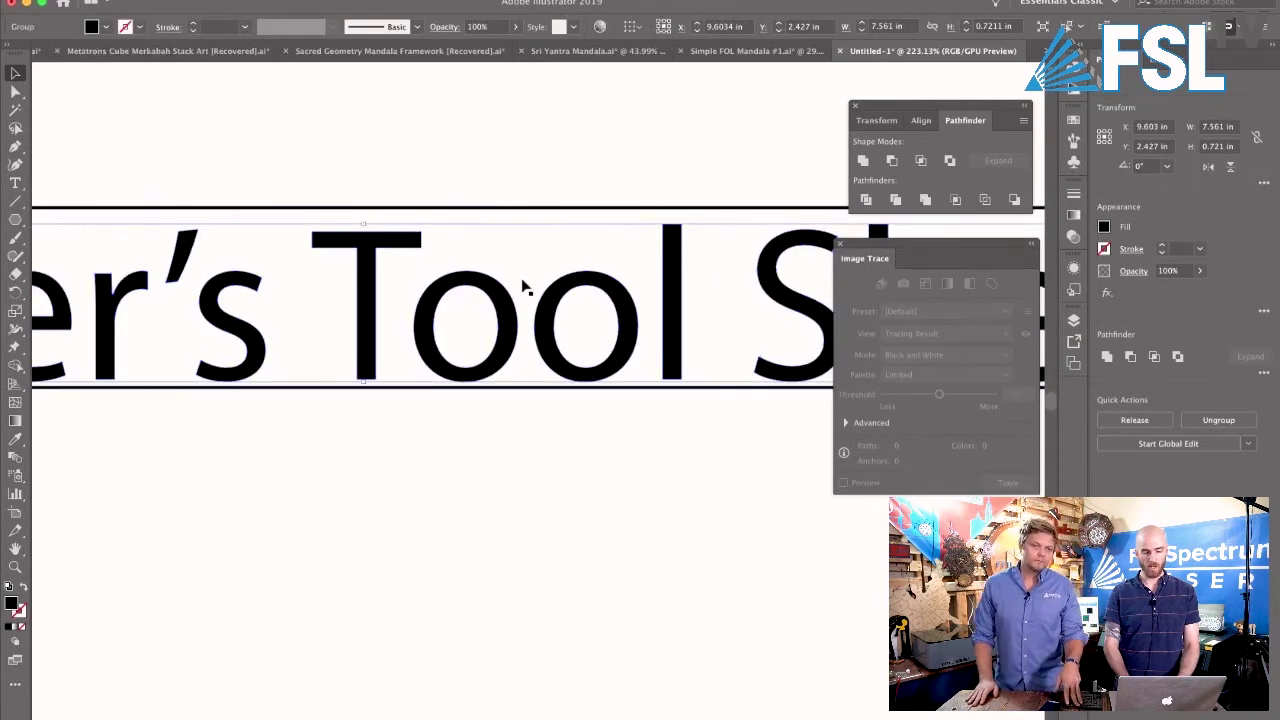
{"action": "left_click", "coordinate": [508, 157]}
{"action": "scroll", "coordinate": [508, 157], "scroll_direction": "down", "scroll_amount": 5}
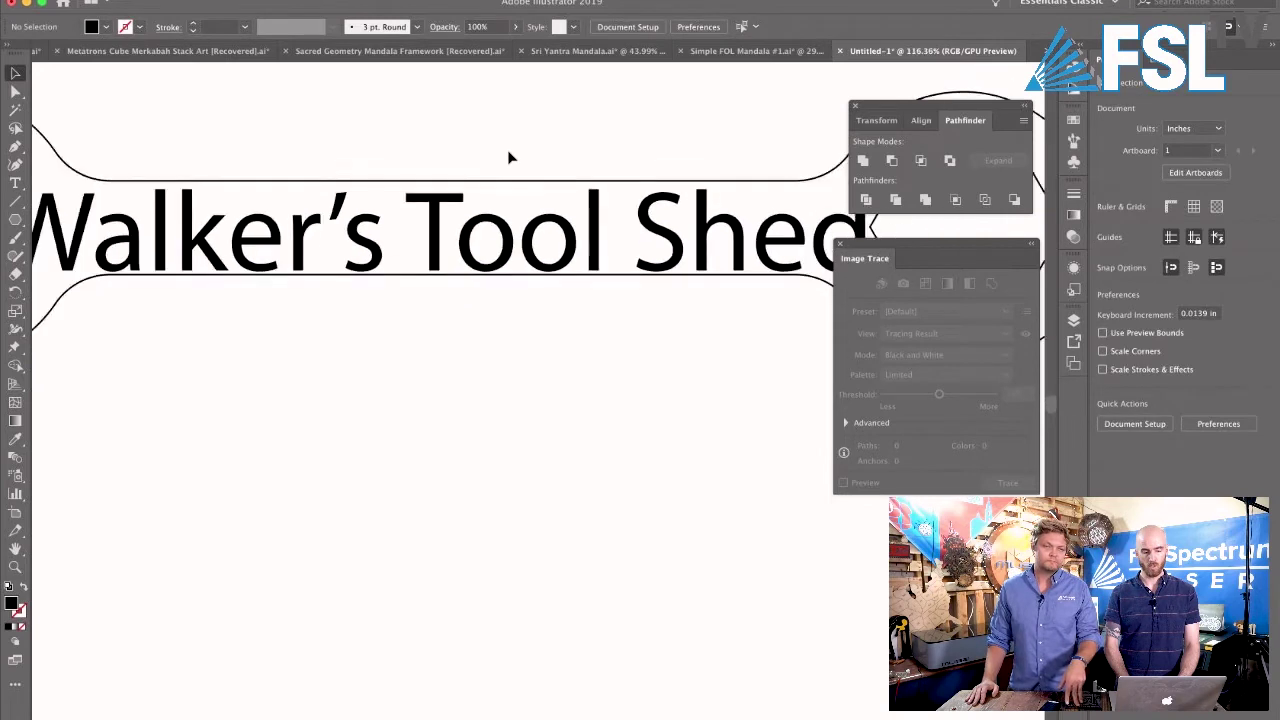
{"action": "scroll", "coordinate": [508, 157], "scroll_direction": "down", "scroll_amount": 2}
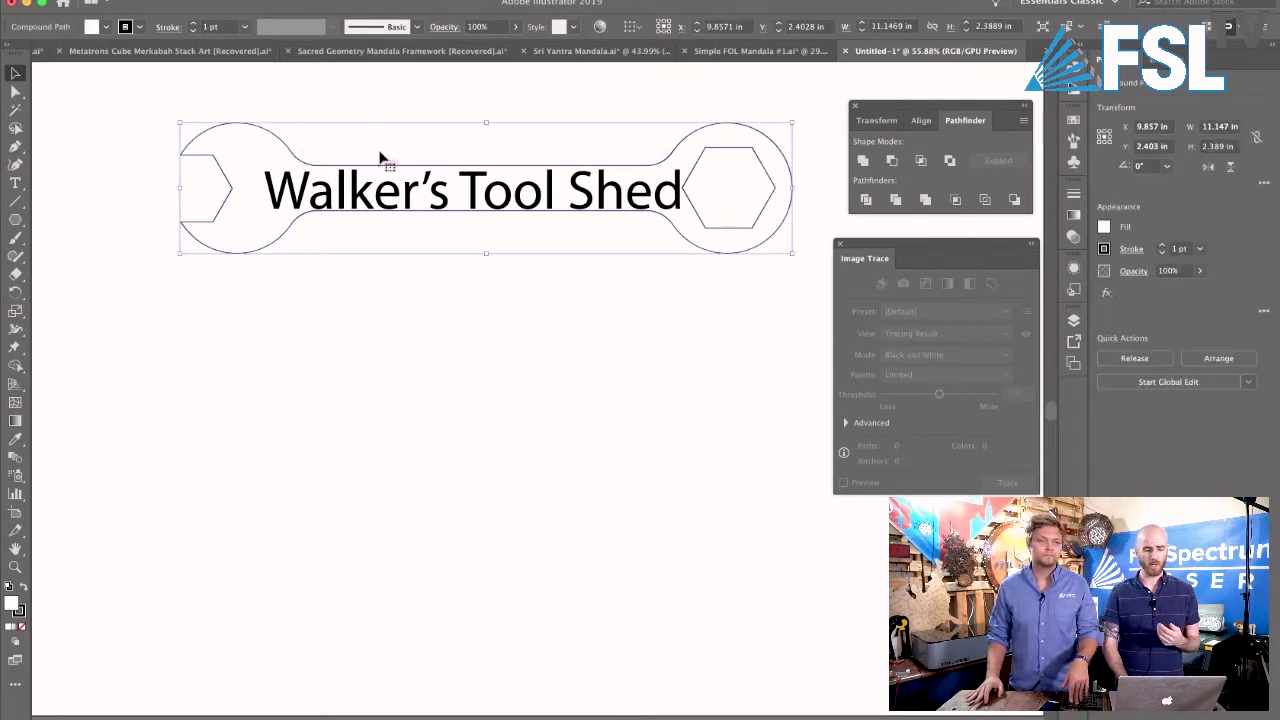
{"action": "key", "text": "d"}
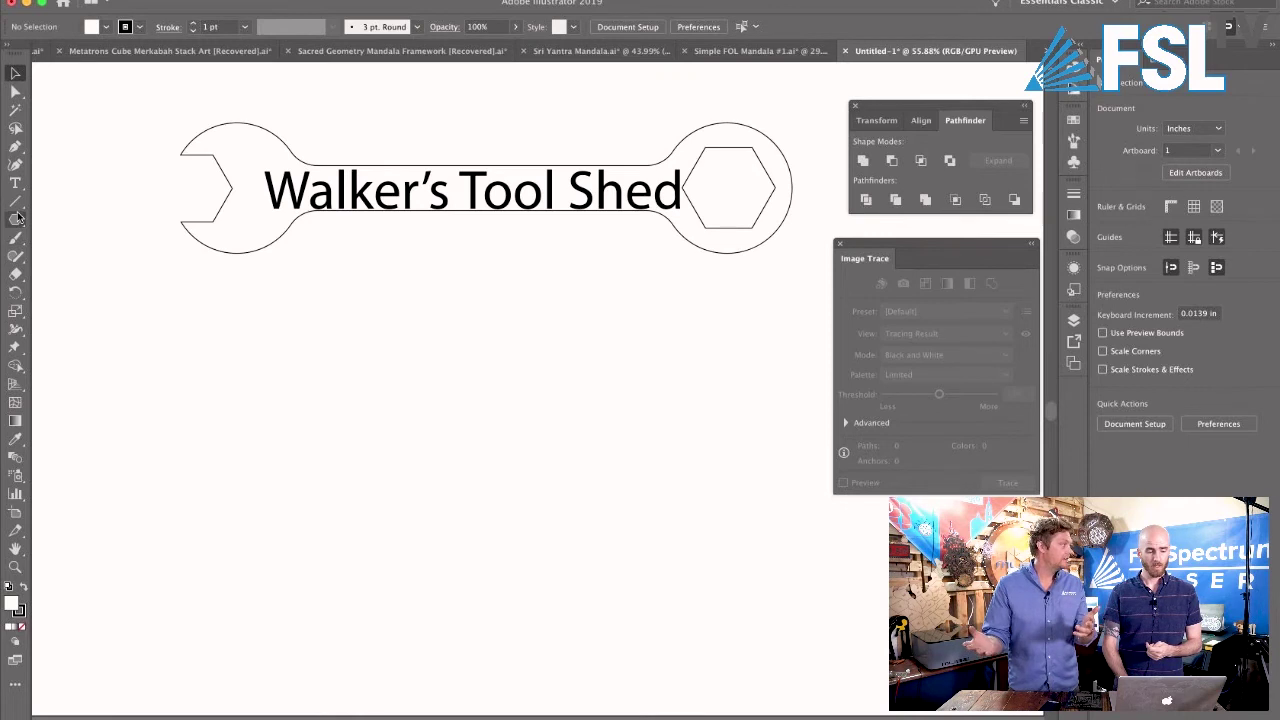
Step: Set the wrench outline's stroke colour to red from the Control bar swatches
{"action": "left_click_drag", "start_coordinate": [15, 220], "coordinate": [62, 249]}
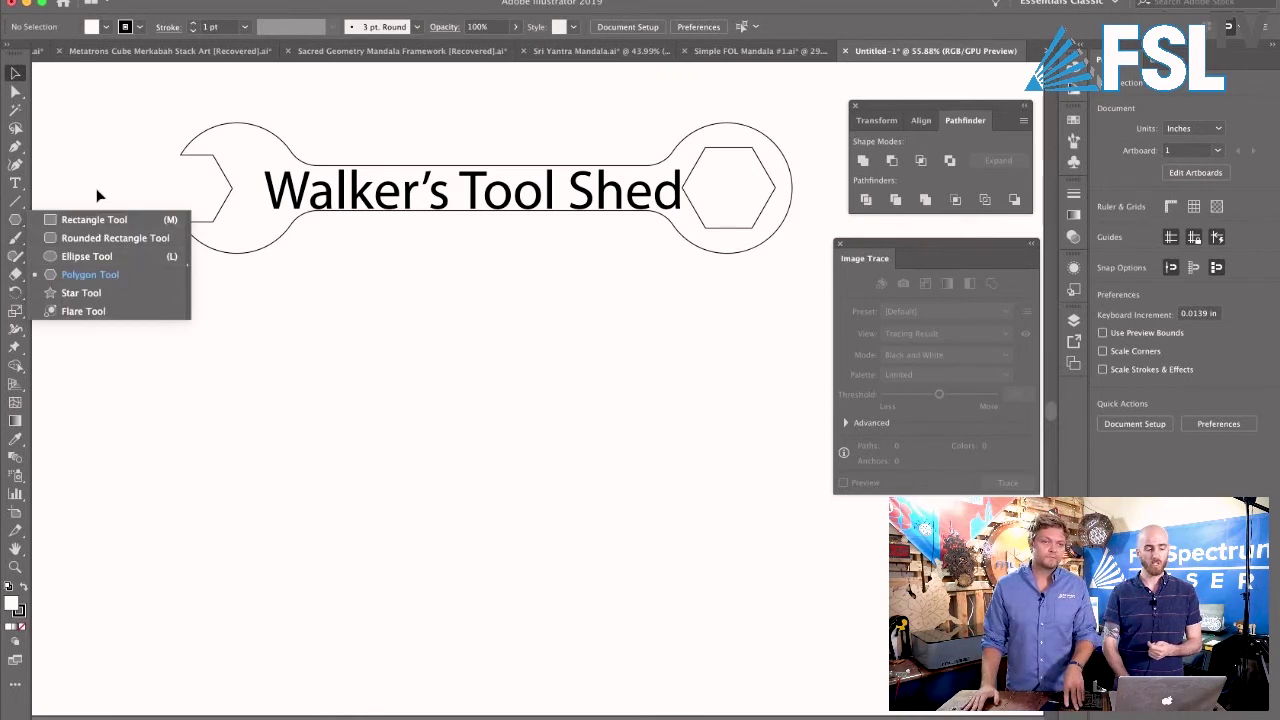
{"action": "left_click_drag", "start_coordinate": [108, 128], "coordinate": [108, 128]}
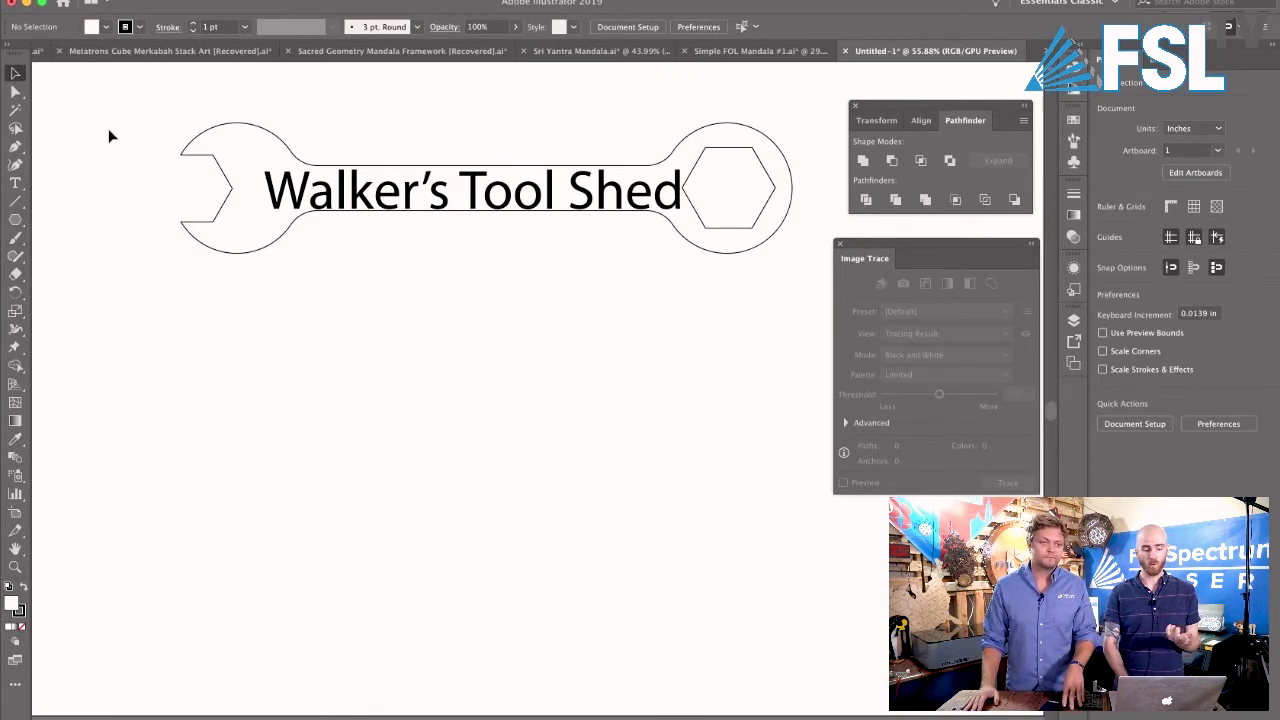
{"action": "left_click", "coordinate": [288, 150]}
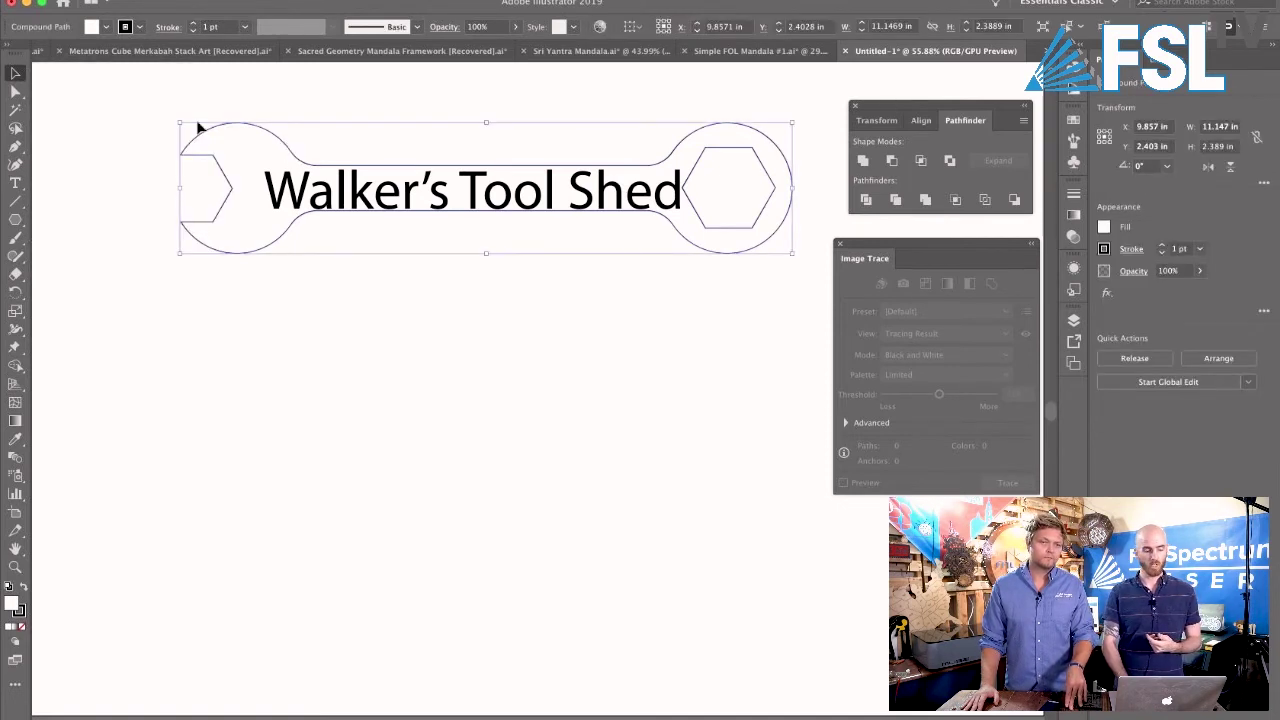
{"action": "left_click", "coordinate": [139, 26]}
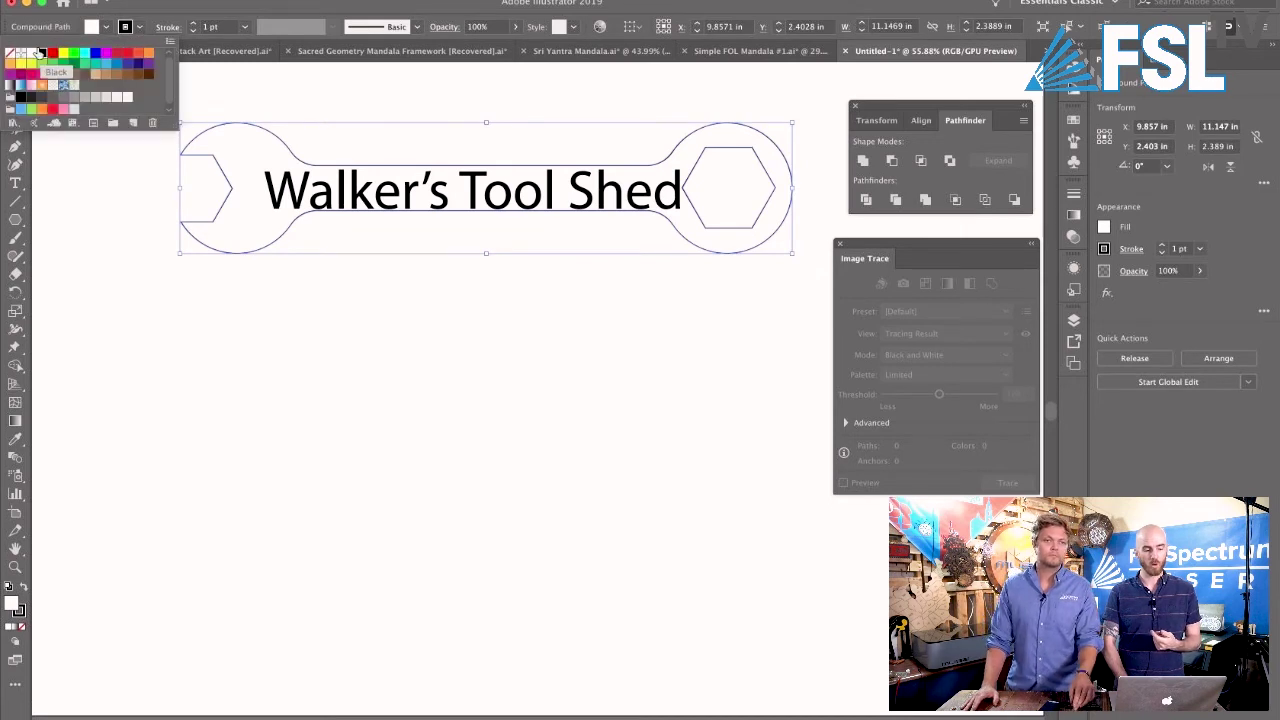
{"action": "left_click", "coordinate": [52, 52]}
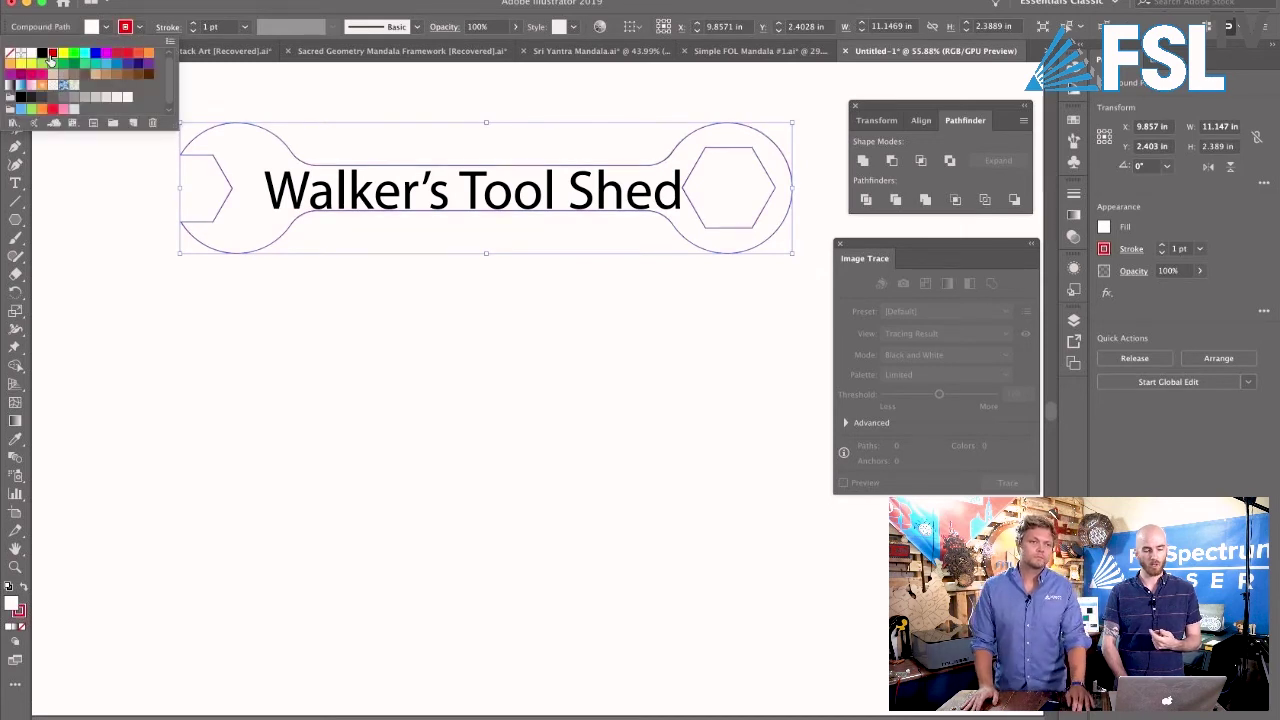
{"action": "left_click", "coordinate": [323, 363]}
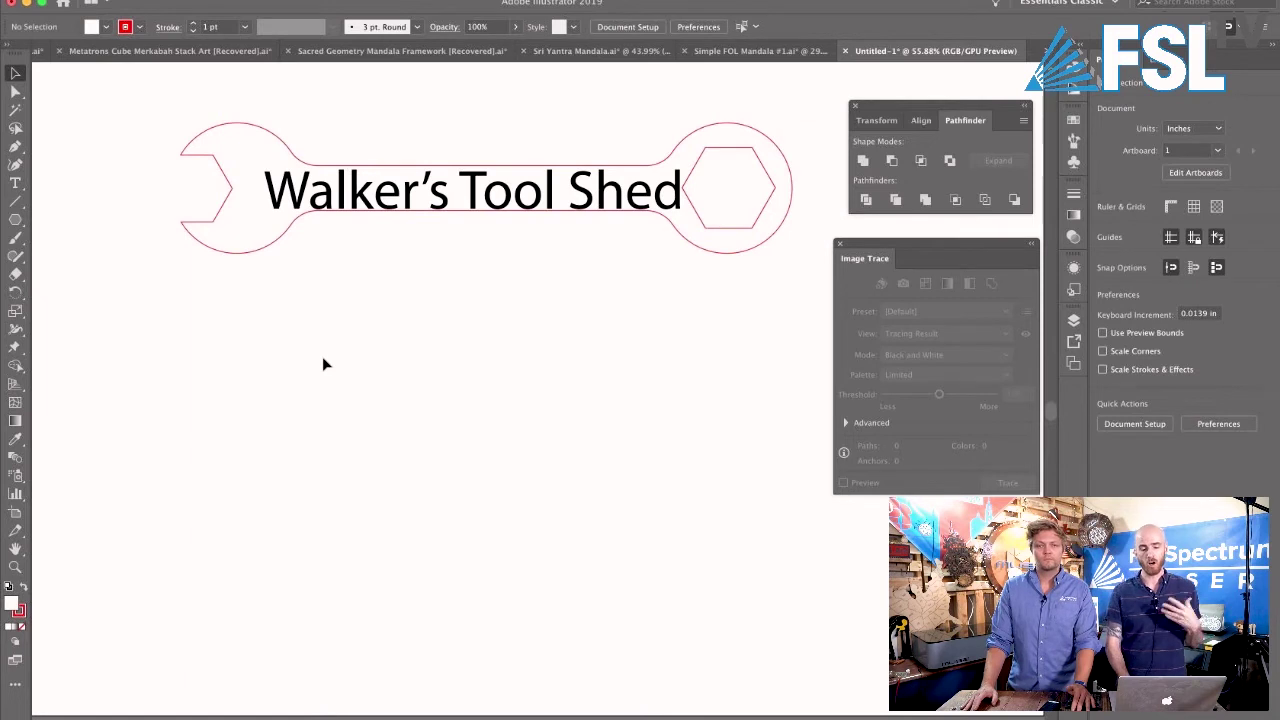
{"action": "left_click", "coordinate": [414, 198]}
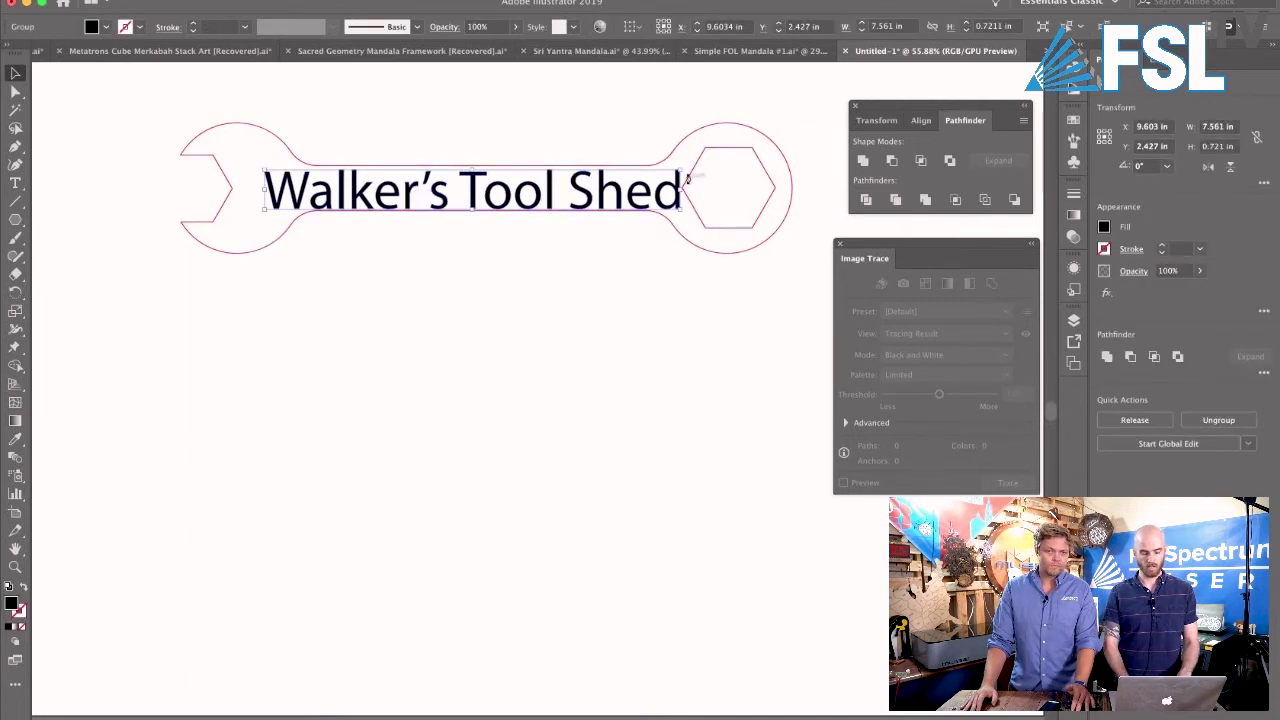
Step: Scale the outlined Walker's Tool Shed title down to fit inside the wrench handle
{"action": "mouse_move", "coordinate": [680, 175]}
{"action": "left_mouse_down"}
{"action": "mouse_move", "coordinate": [701, 177]}
{"action": "mouse_move", "coordinate": [689, 180]}
{"action": "left_mouse_up"}
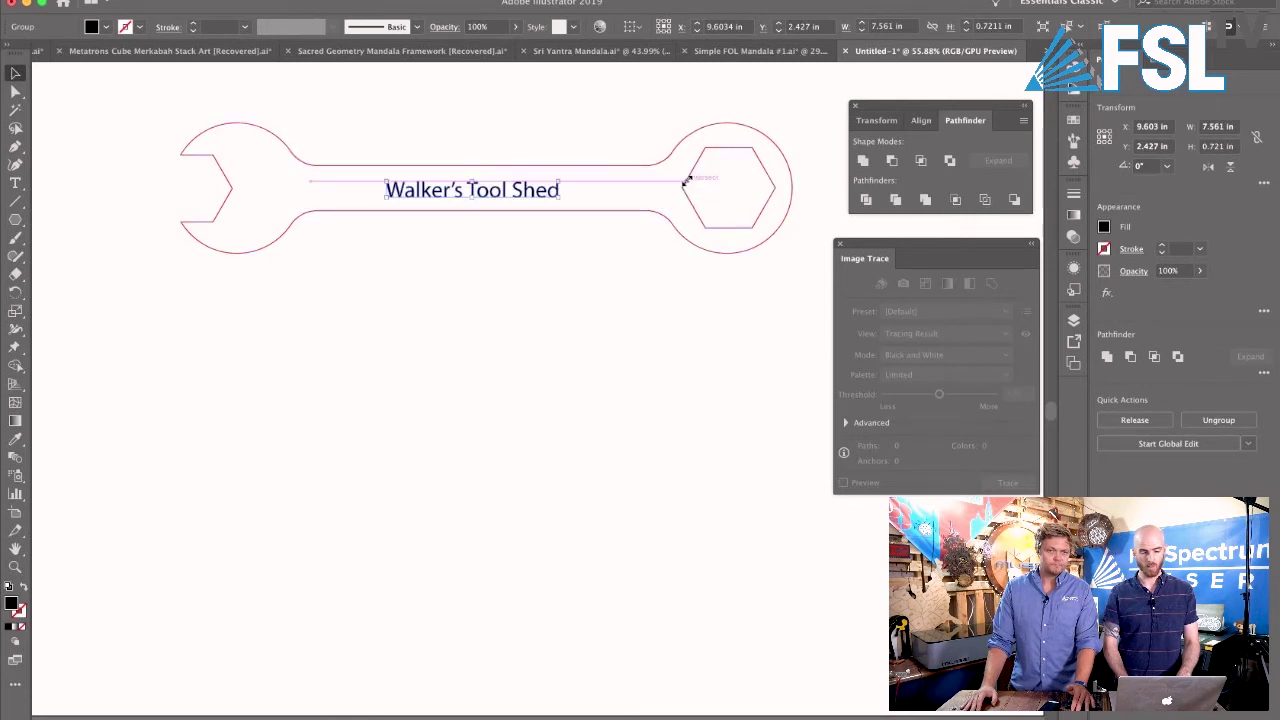
{"action": "left_click_drag", "start_coordinate": [560, 198], "coordinate": [621, 212]}
{"action": "left_click", "coordinate": [541, 270]}
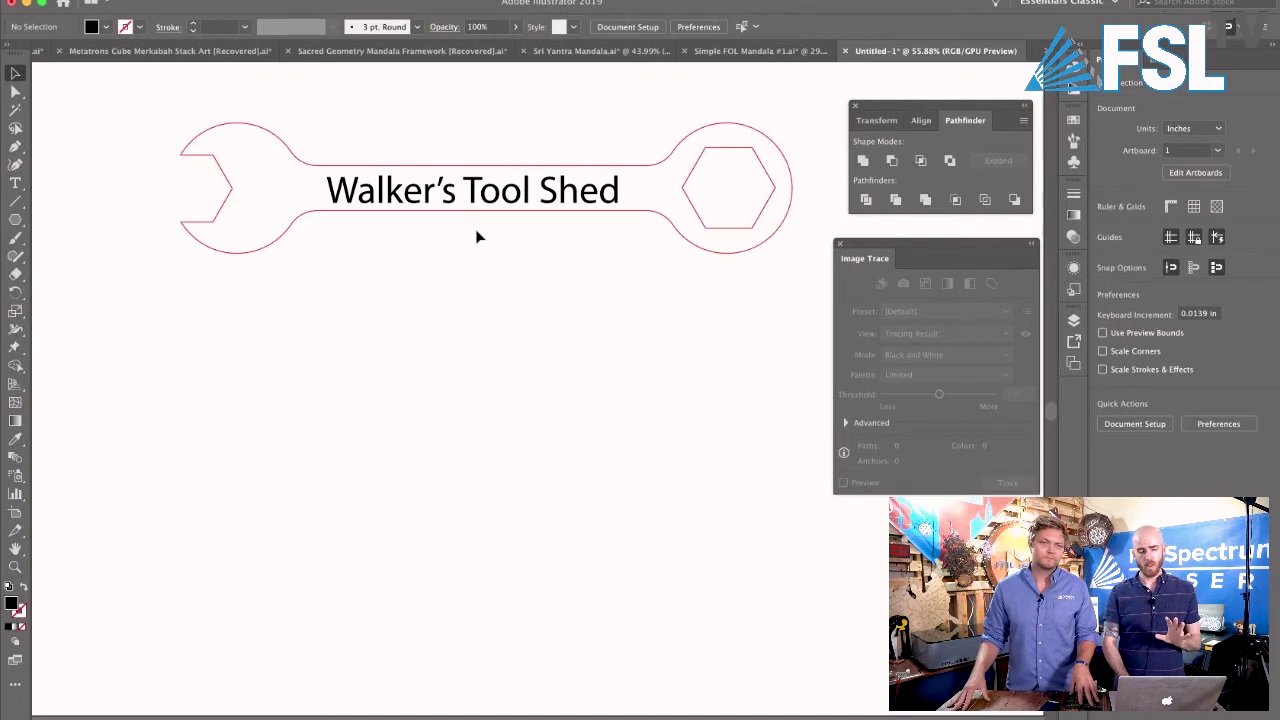
Step: Change the wrench outline's stroke colour from red to yellow
{"action": "left_click", "coordinate": [299, 166]}
{"action": "left_click", "coordinate": [93, 27]}
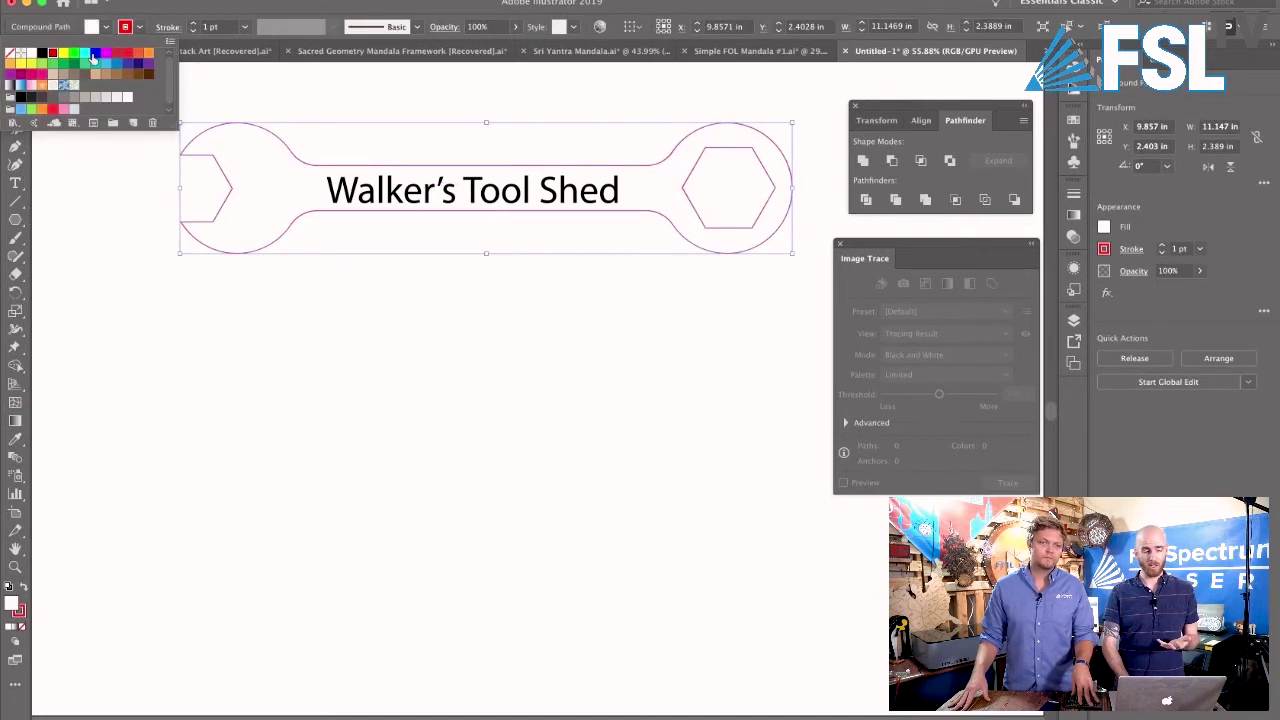
{"action": "left_click", "coordinate": [62, 53]}
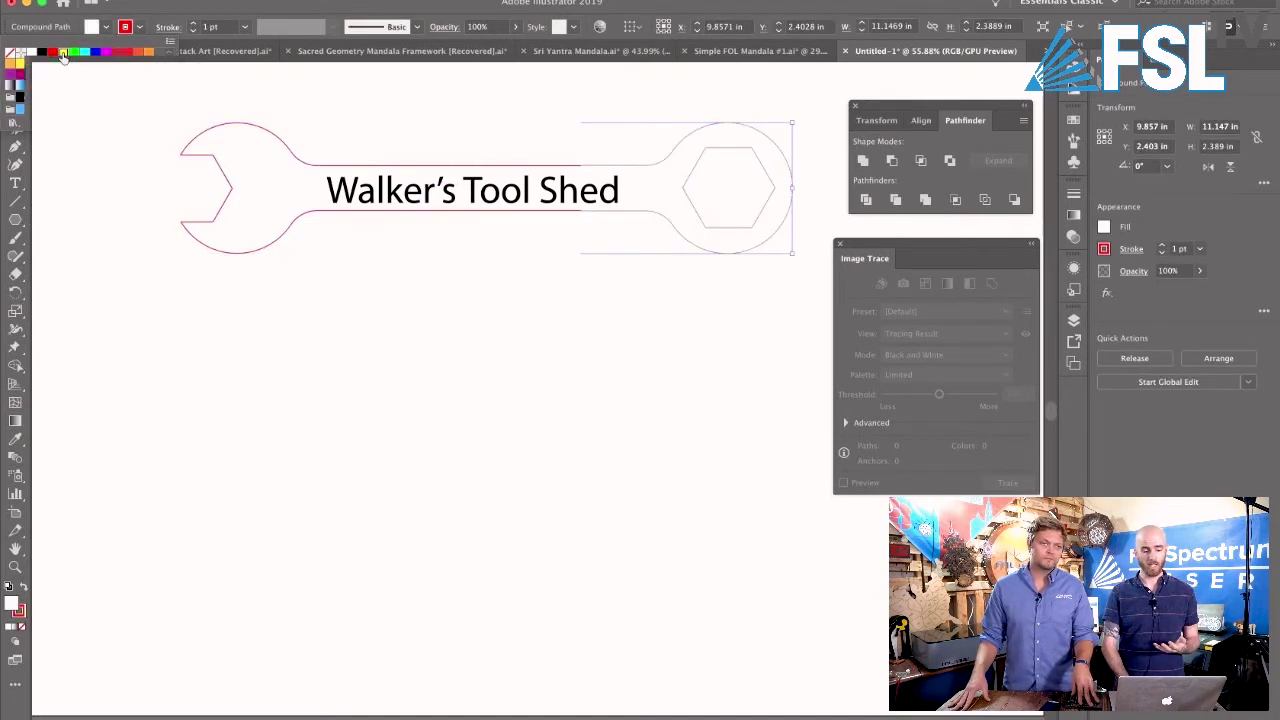
{"action": "left_click", "coordinate": [327, 95]}
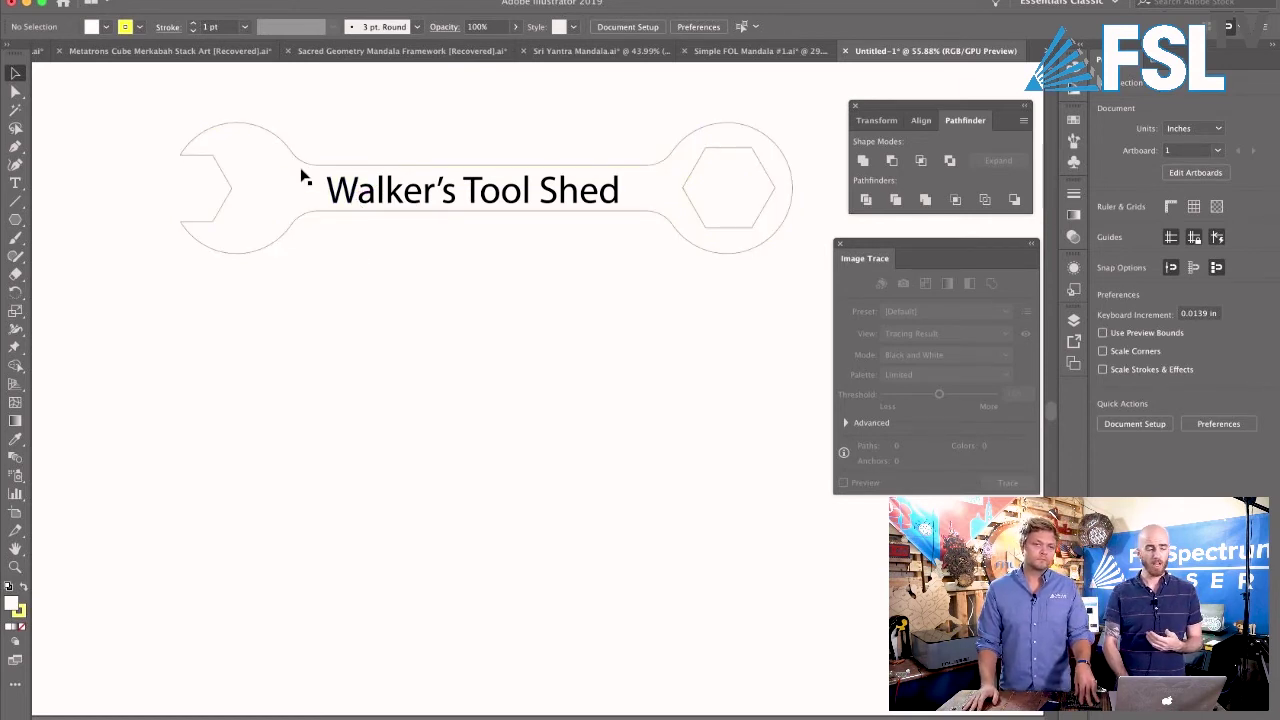
{"action": "left_click_drag", "start_coordinate": [17, 220], "coordinate": [55, 219]}
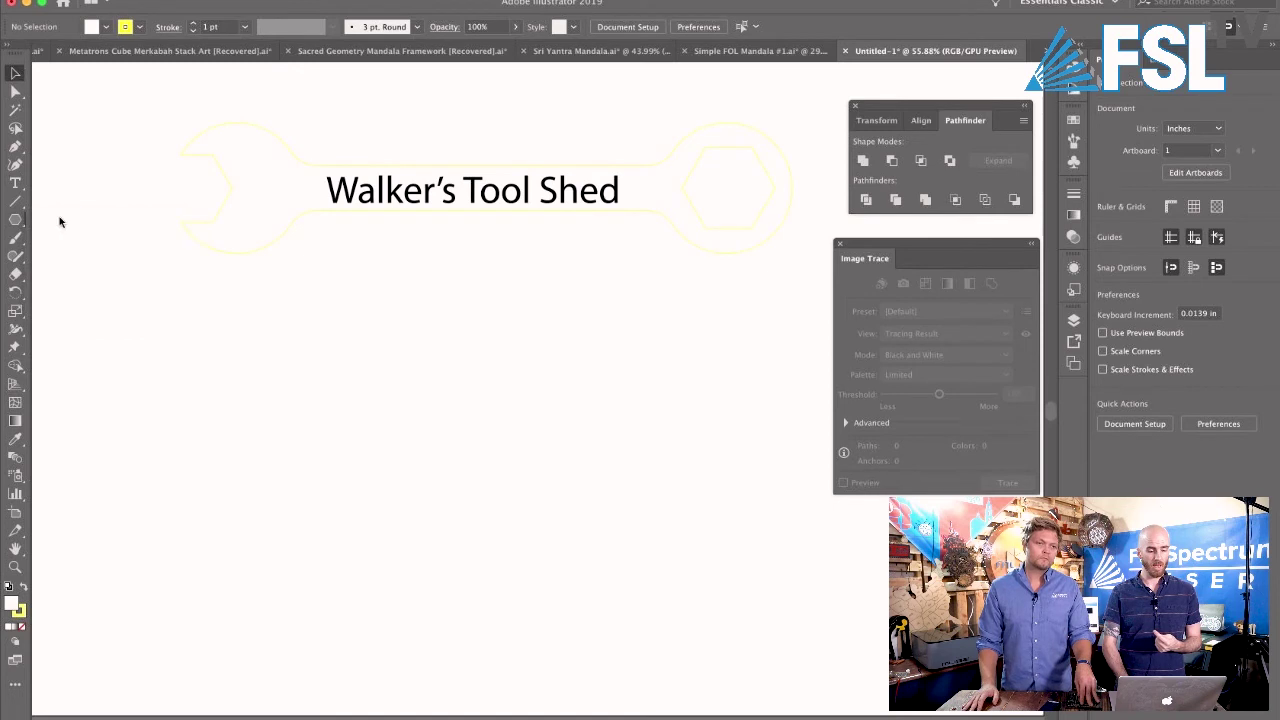
Step: Draw a roughly 12.667 in by 5.097 in rectangle below the wrench with black fill and stroke
{"action": "left_click_drag", "start_coordinate": [113, 338], "coordinate": [810, 616]}
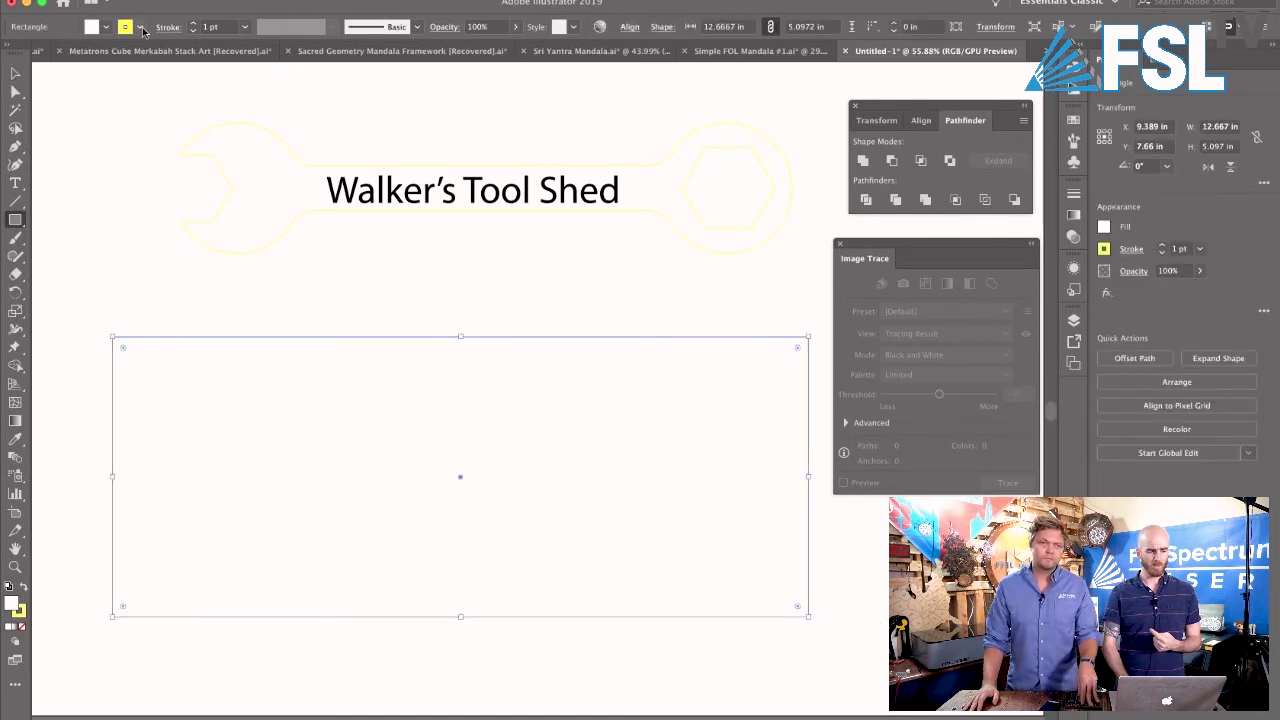
{"action": "left_click", "coordinate": [139, 27]}
{"action": "left_click", "coordinate": [42, 54]}
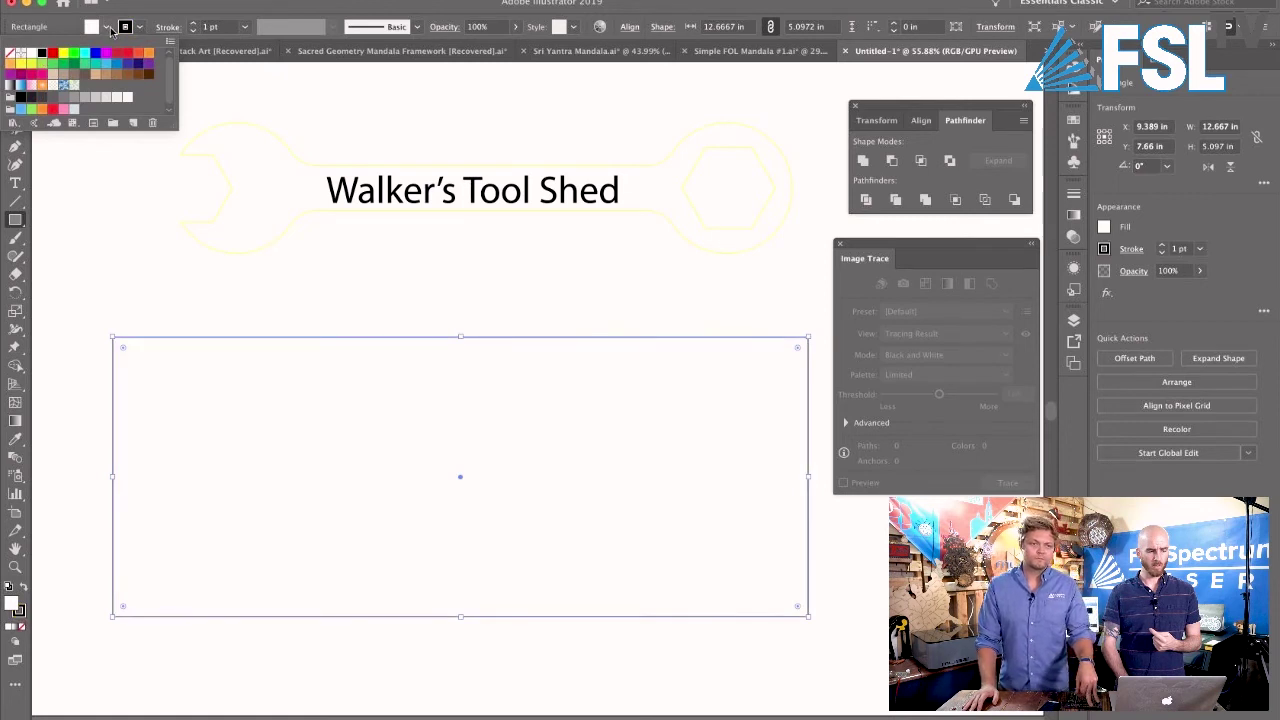
{"action": "left_click", "coordinate": [41, 54]}
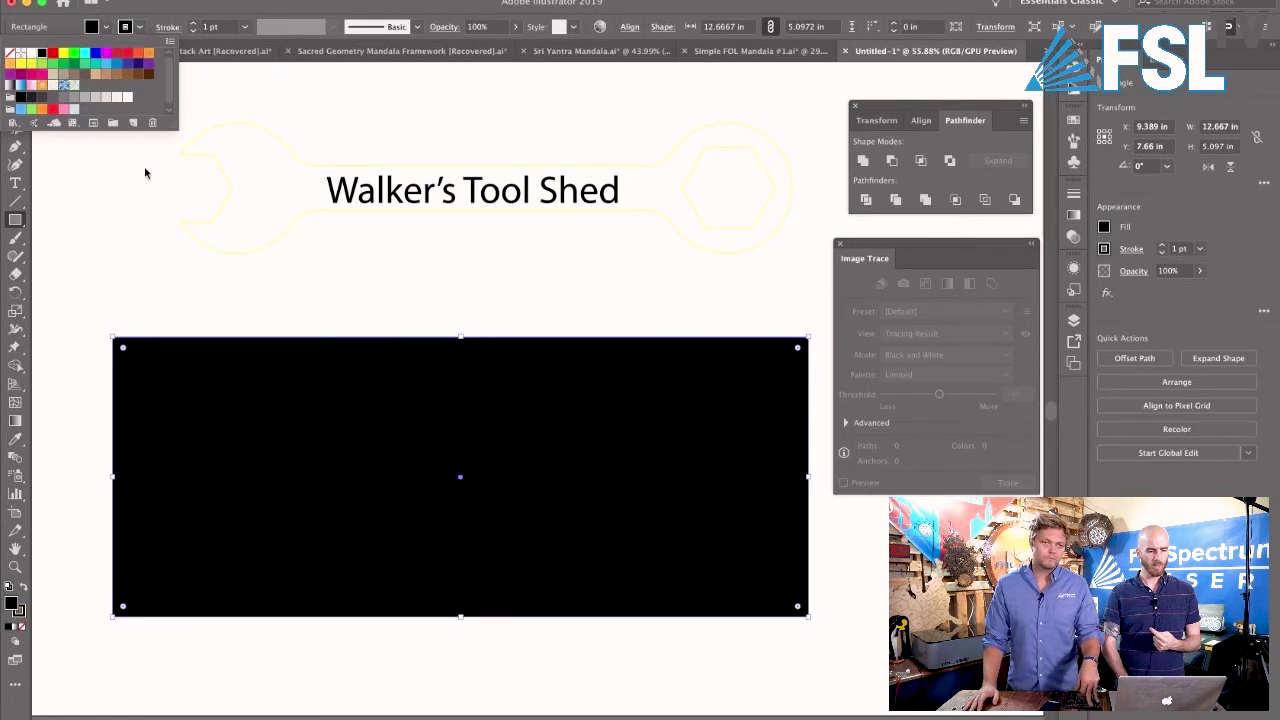
Step: Send the black rectangle to the back, behind all other artwork
{"action": "right_click", "coordinate": [307, 399]}
{"action": "mouse_move", "coordinate": [440, 626]}
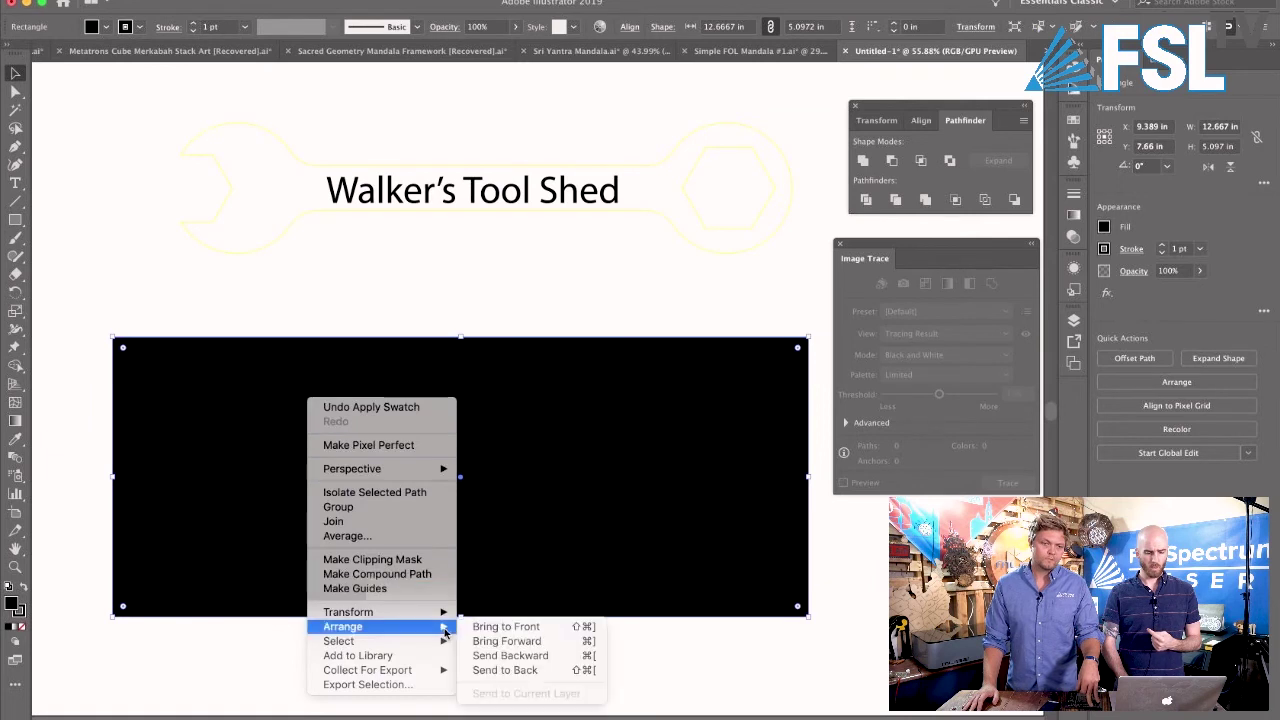
{"action": "left_click", "coordinate": [494, 672]}
Step: Move the wrench and its Walker's Tool Shed title together onto the black rectangle
{"action": "left_click_drag", "start_coordinate": [431, 141], "coordinate": [500, 218]}
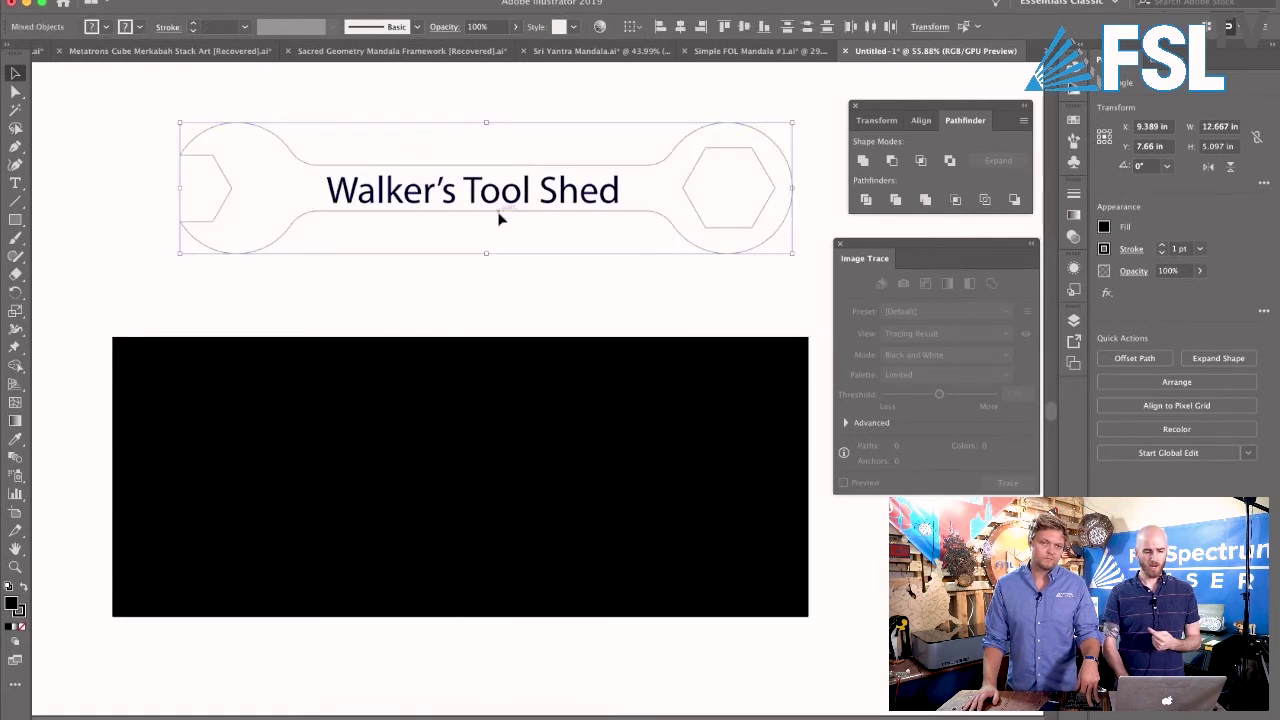
{"action": "left_click_drag", "start_coordinate": [654, 206], "coordinate": [636, 500]}
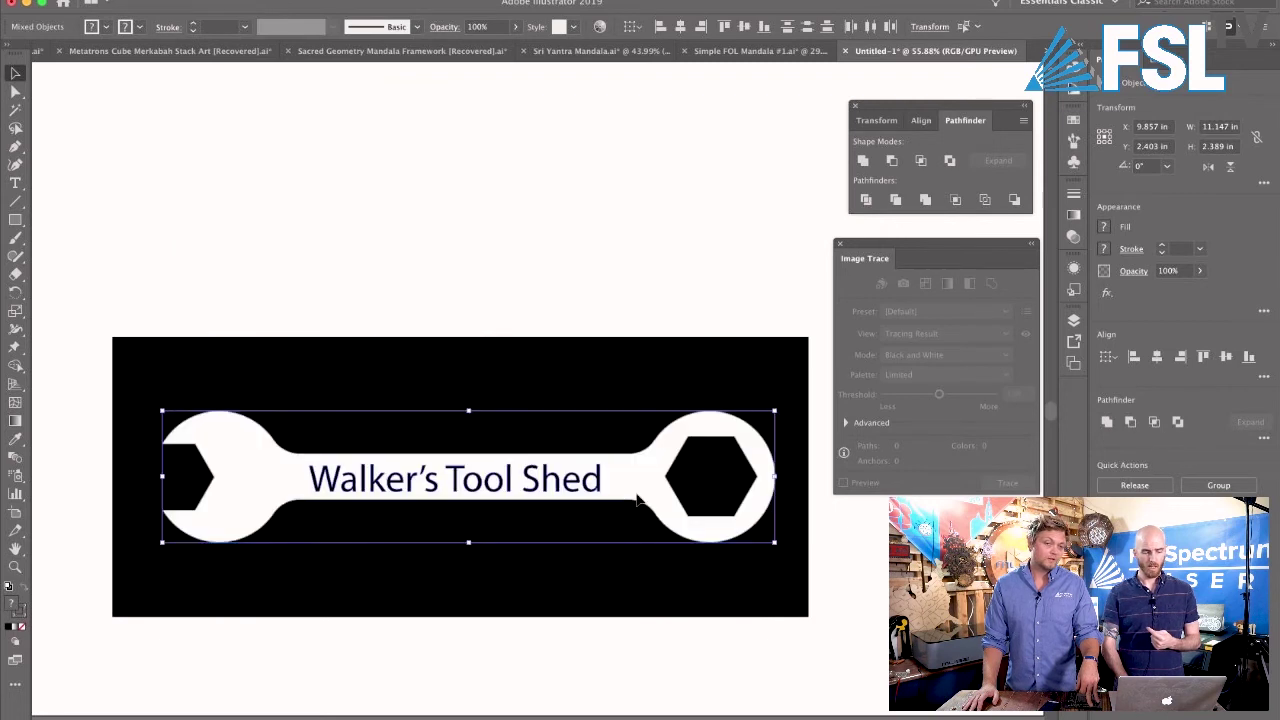
{"action": "left_click", "coordinate": [593, 237]}
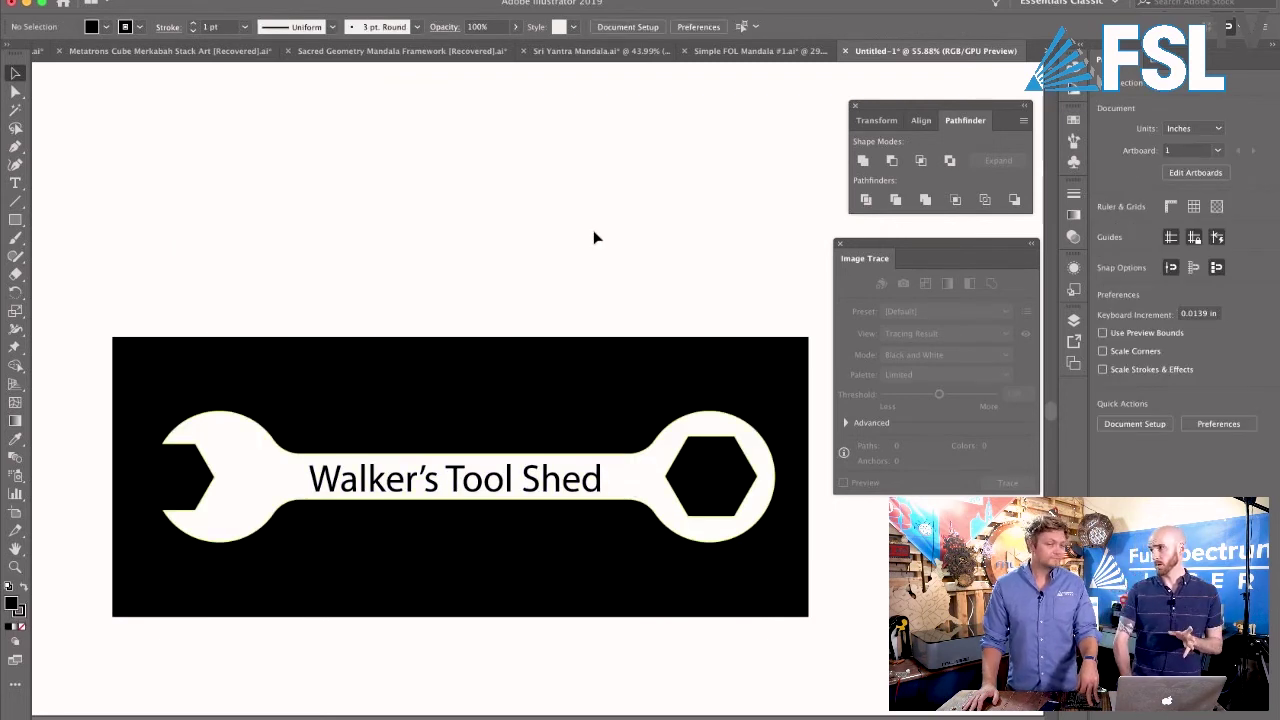